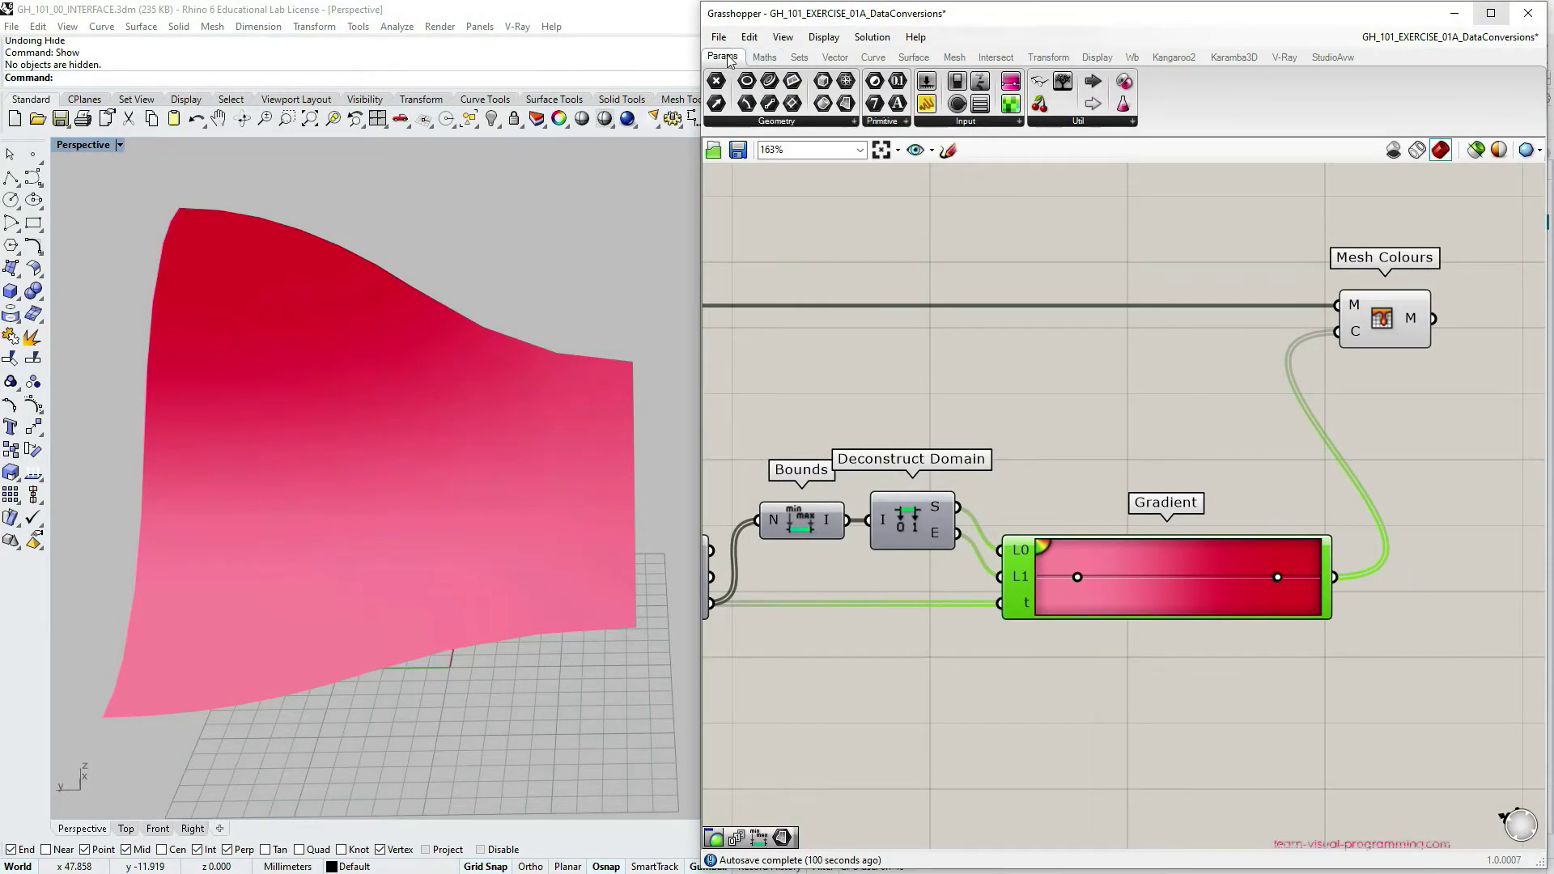
left_click(1002, 125)
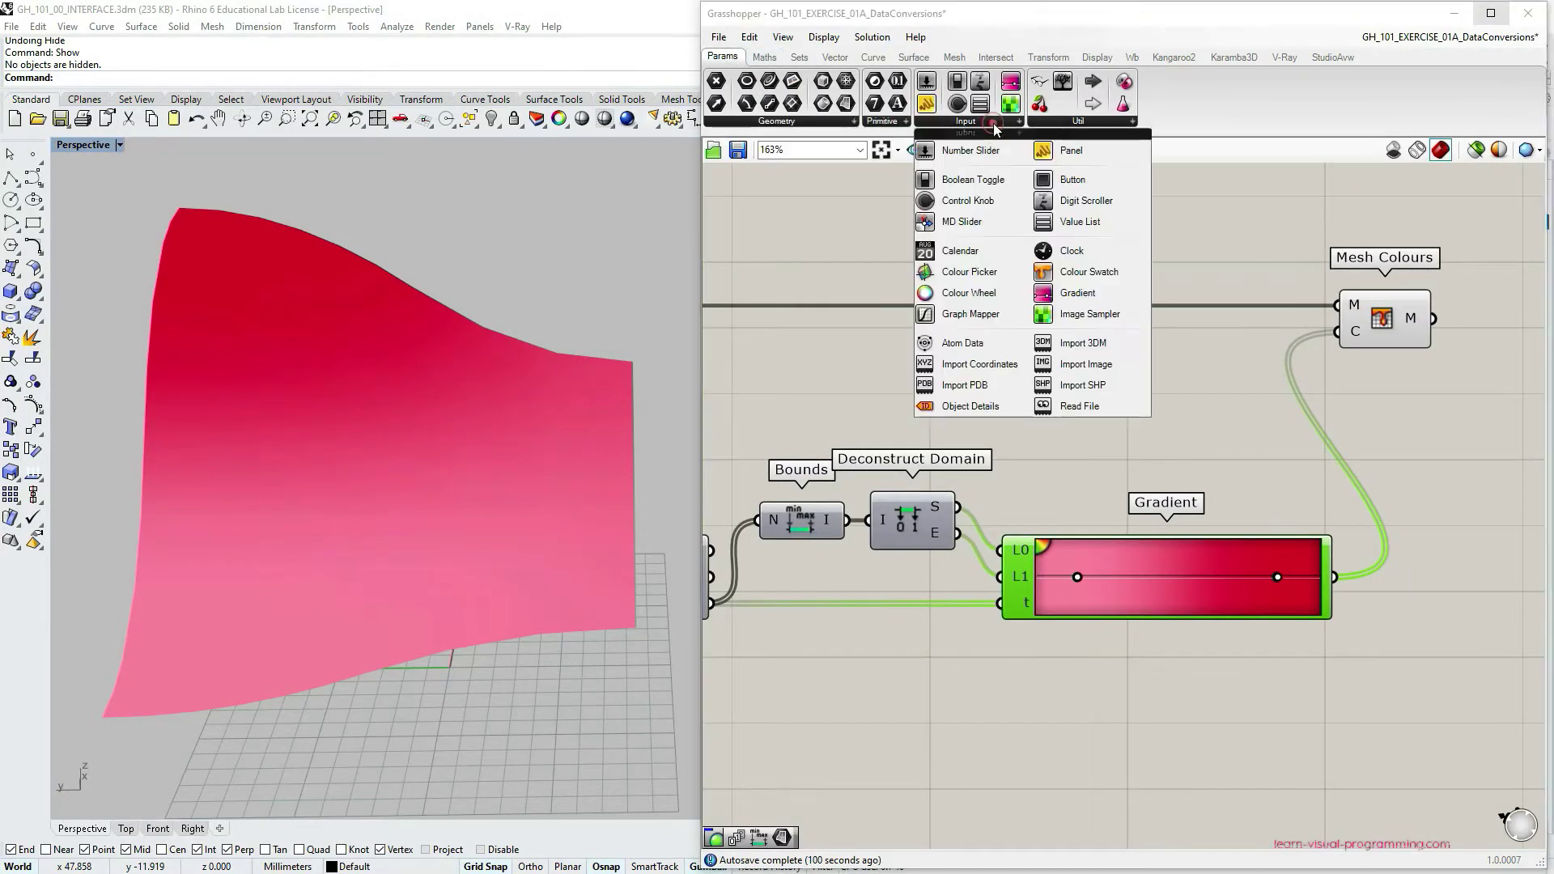
left_click(1081, 299)
left_click(1156, 660)
right_click_drag(1156, 661, 1141, 558)
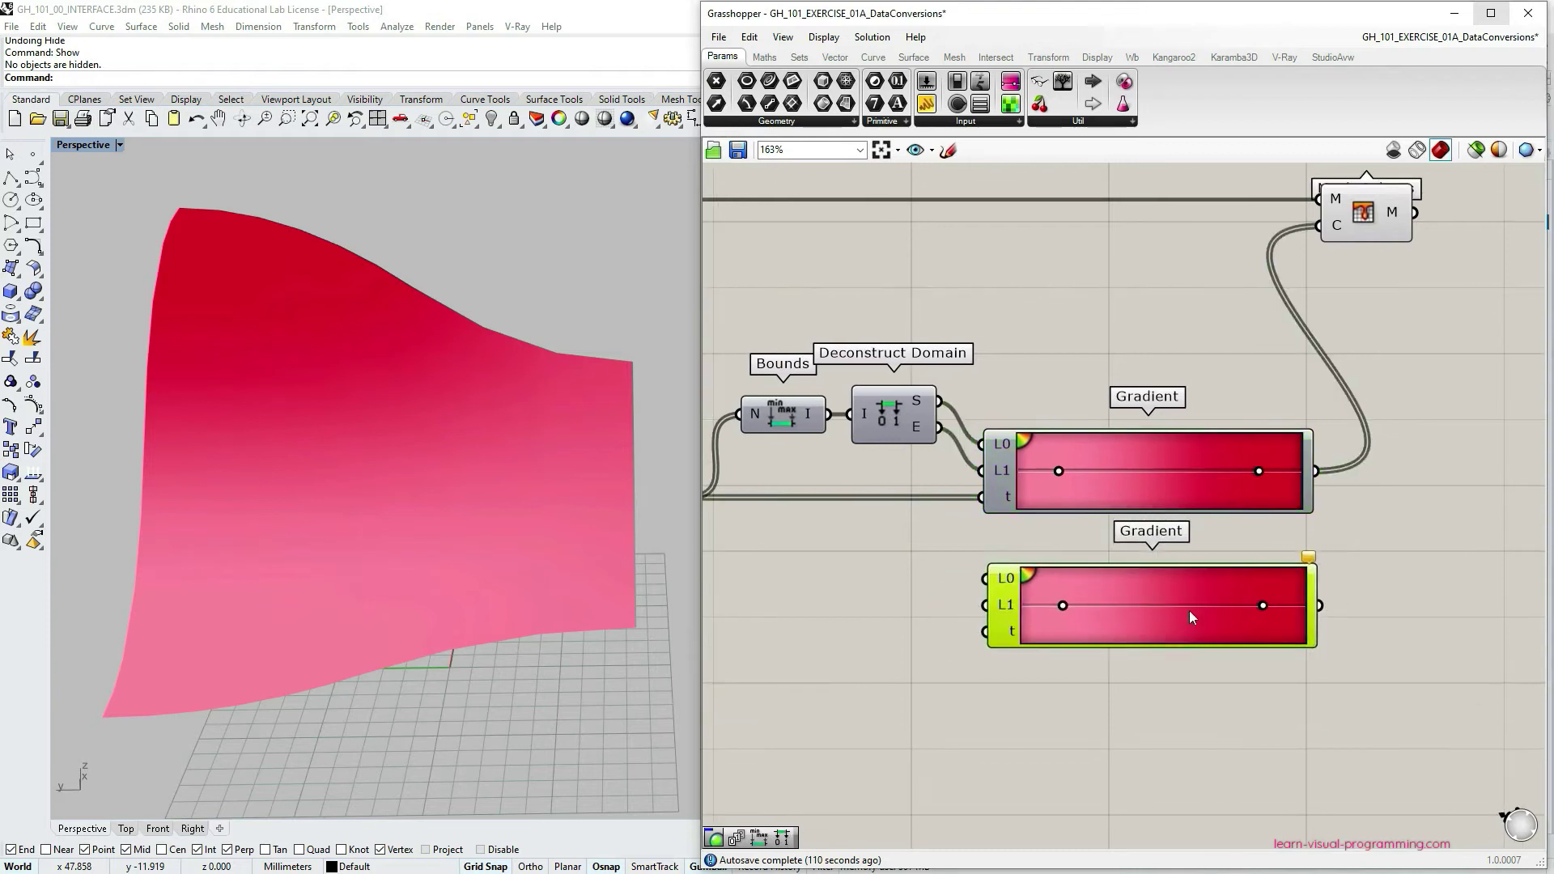
left_click_drag(1122, 600, 1124, 615)
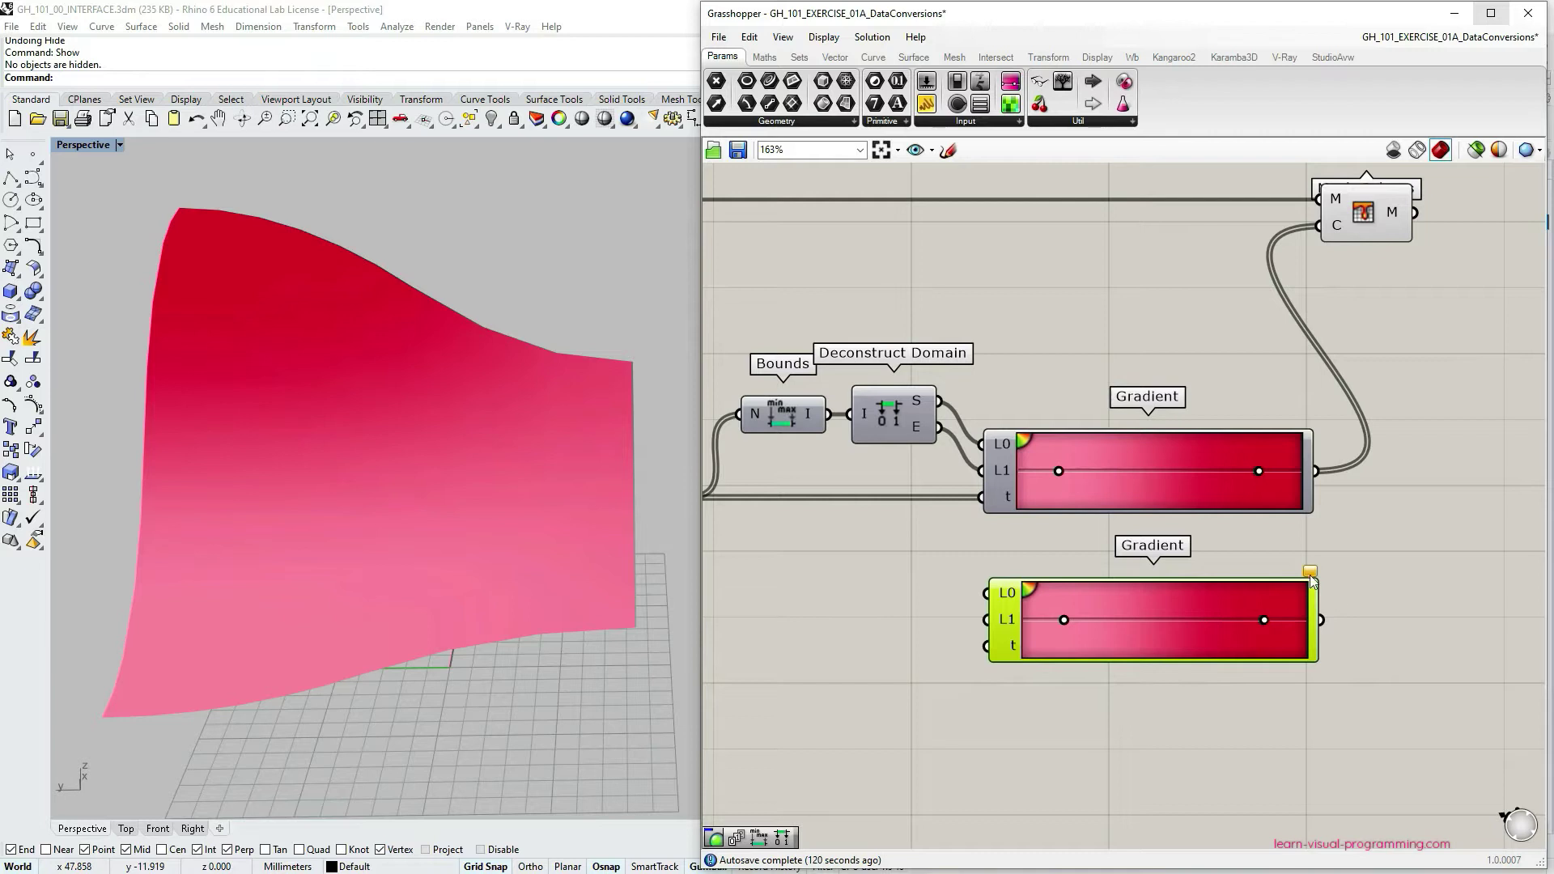
mouse_move(1311, 571)
key("Delete")
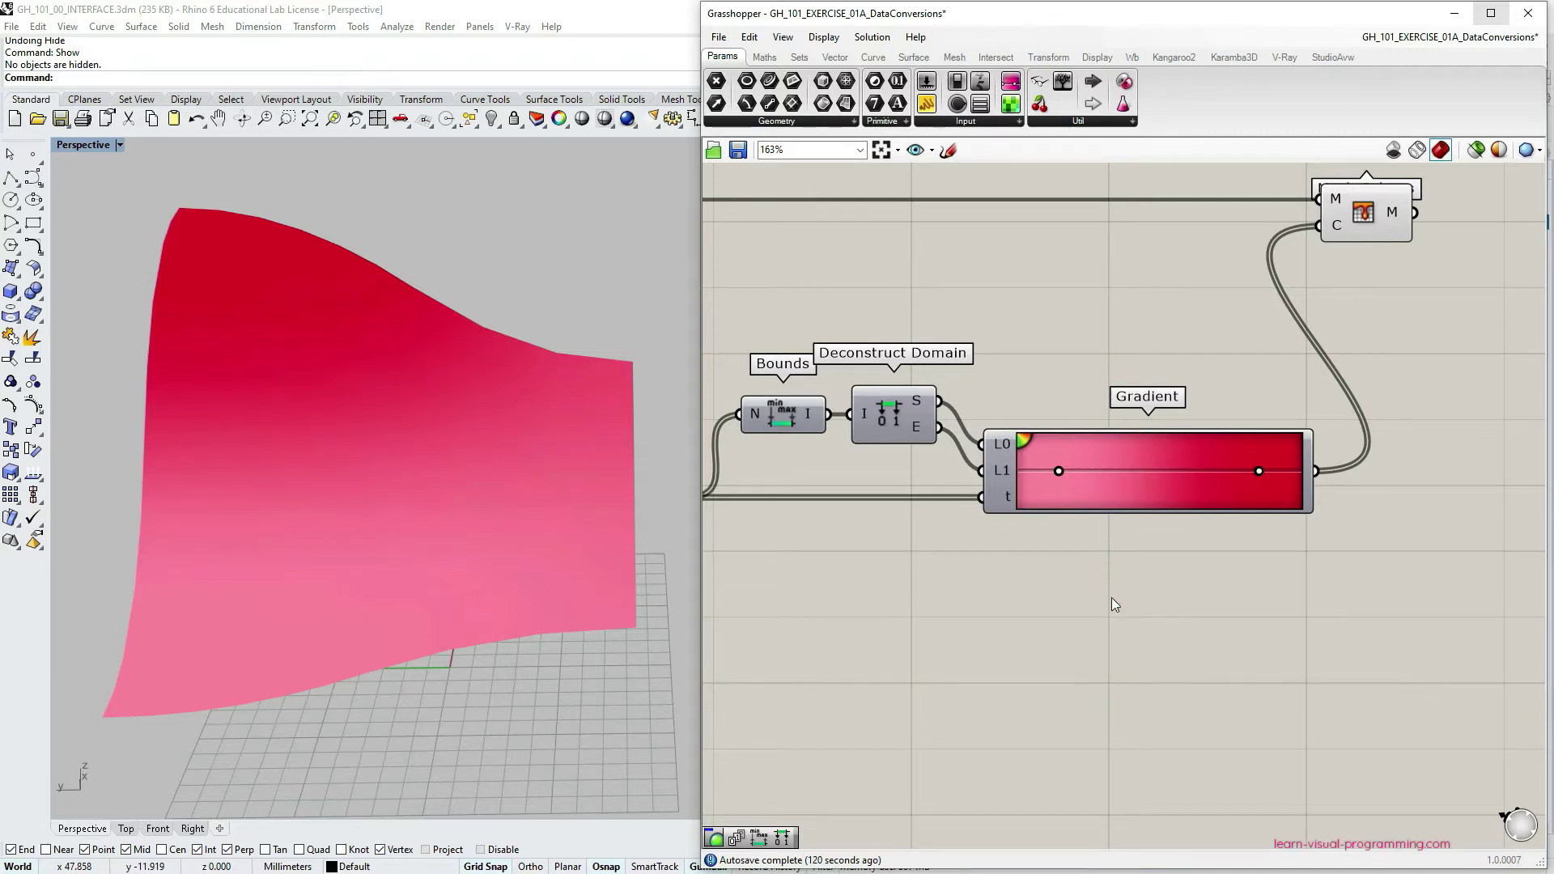
Wire Deconstruct's Z output into a new panel, then enlarge it and shift it left
scroll(1110, 598, "down", 2)
right_click_drag(1146, 555, 1192, 491)
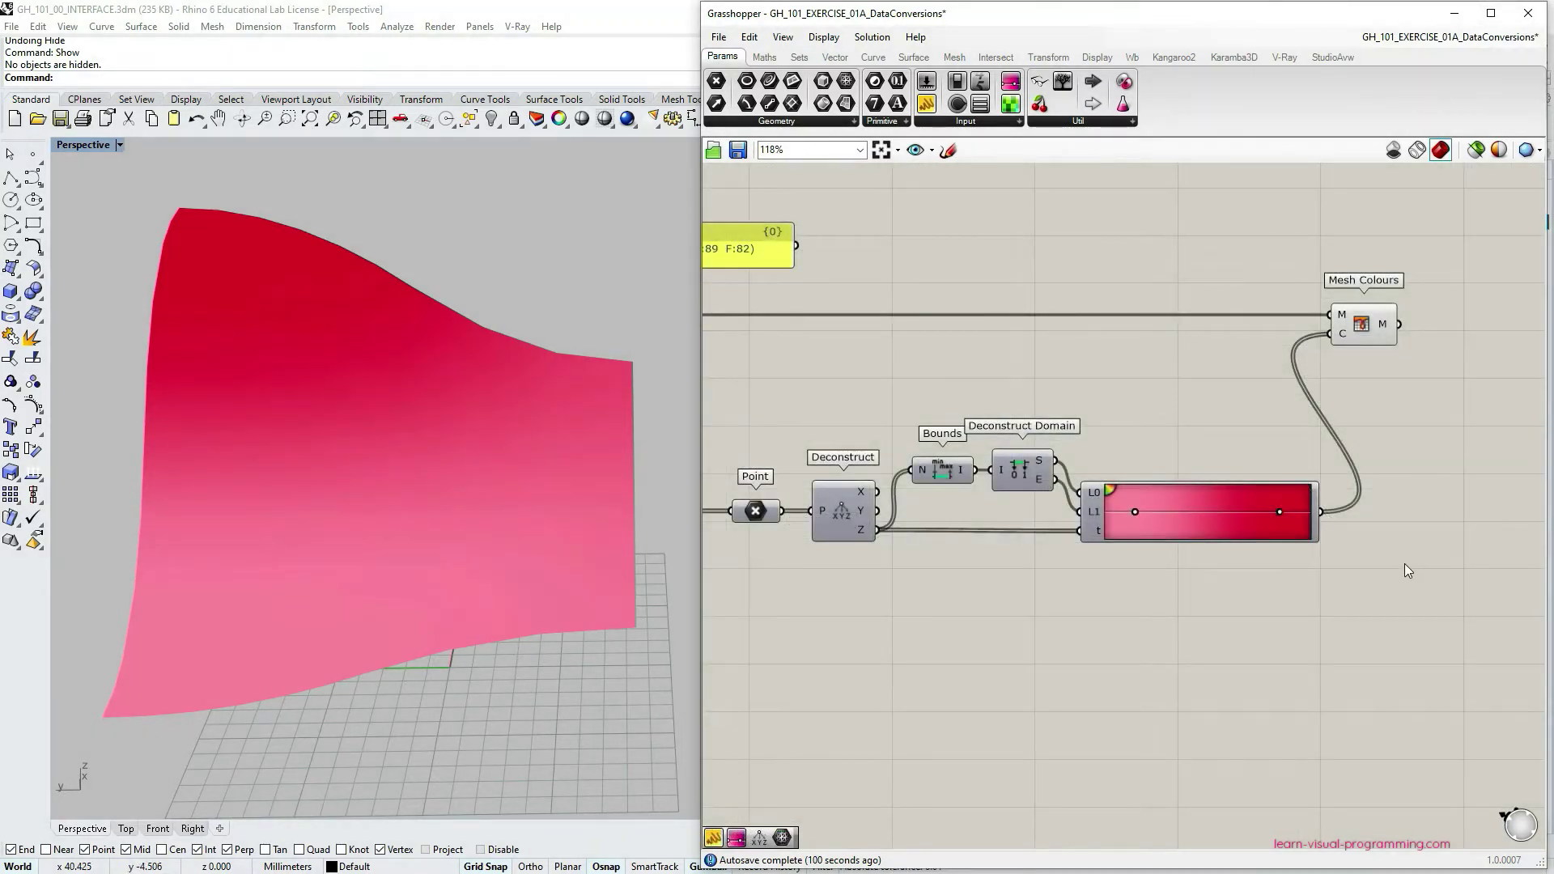
mouse_move(860, 537)
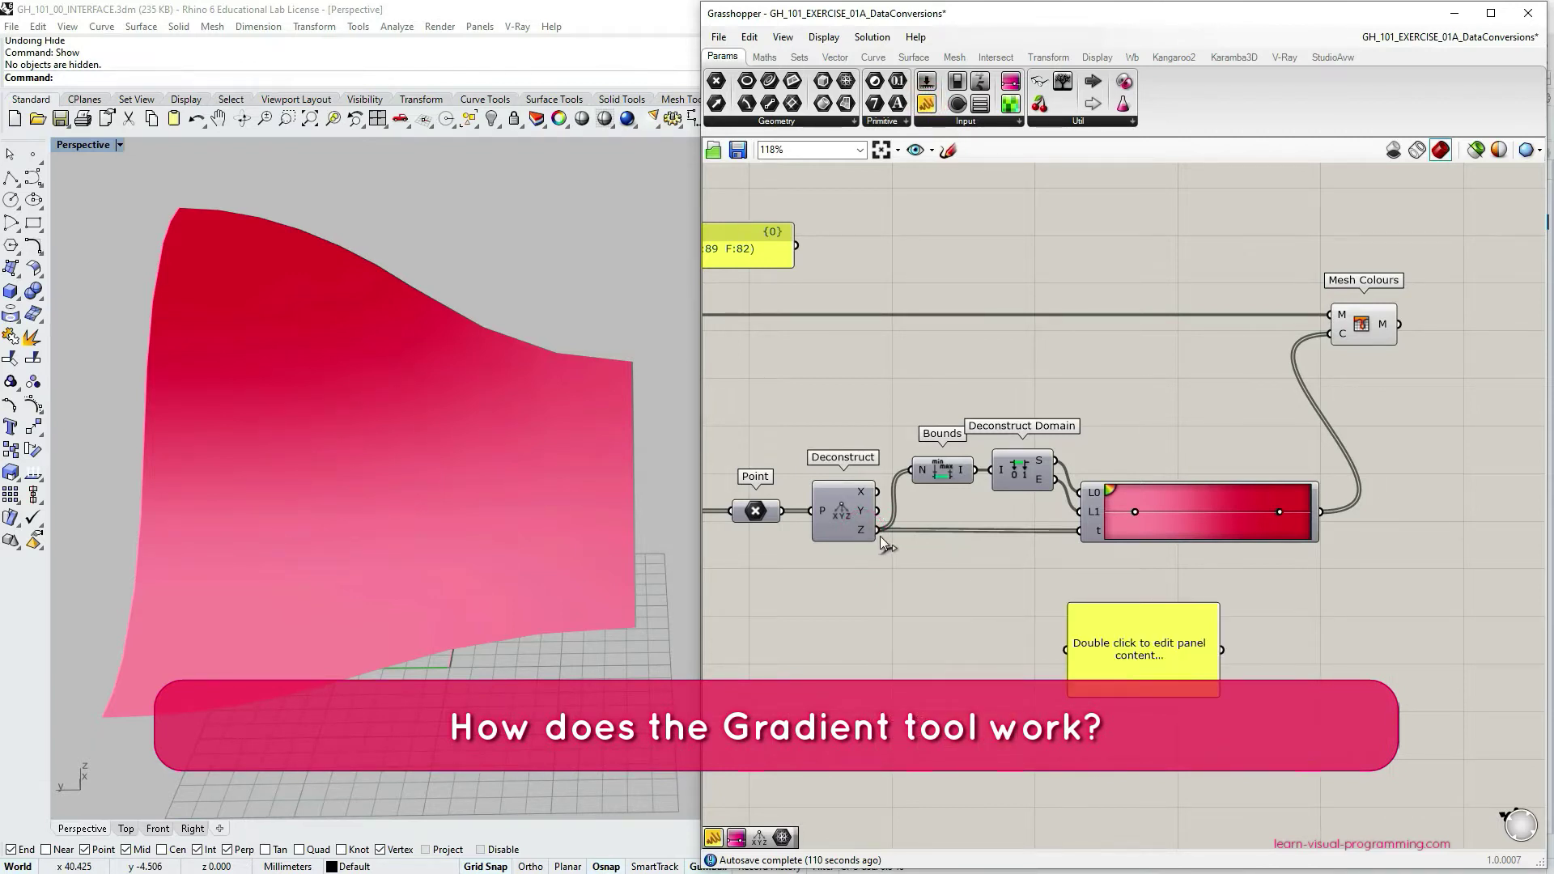
left_click_drag(877, 531, 1068, 633)
left_click_drag(1219, 695, 1218, 803)
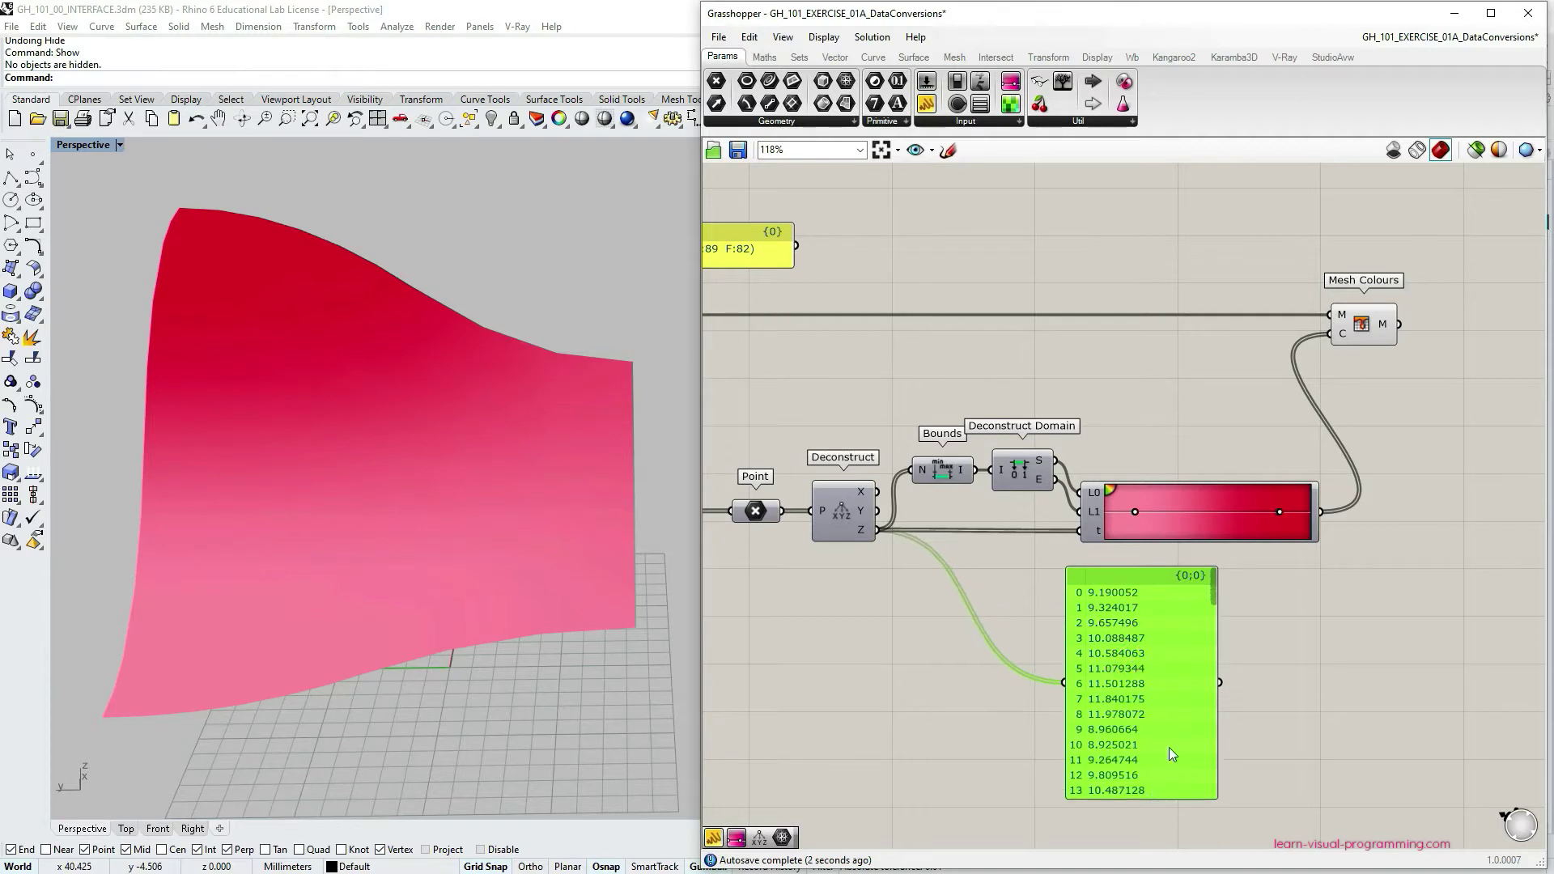
left_click_drag(1169, 746, 1129, 697)
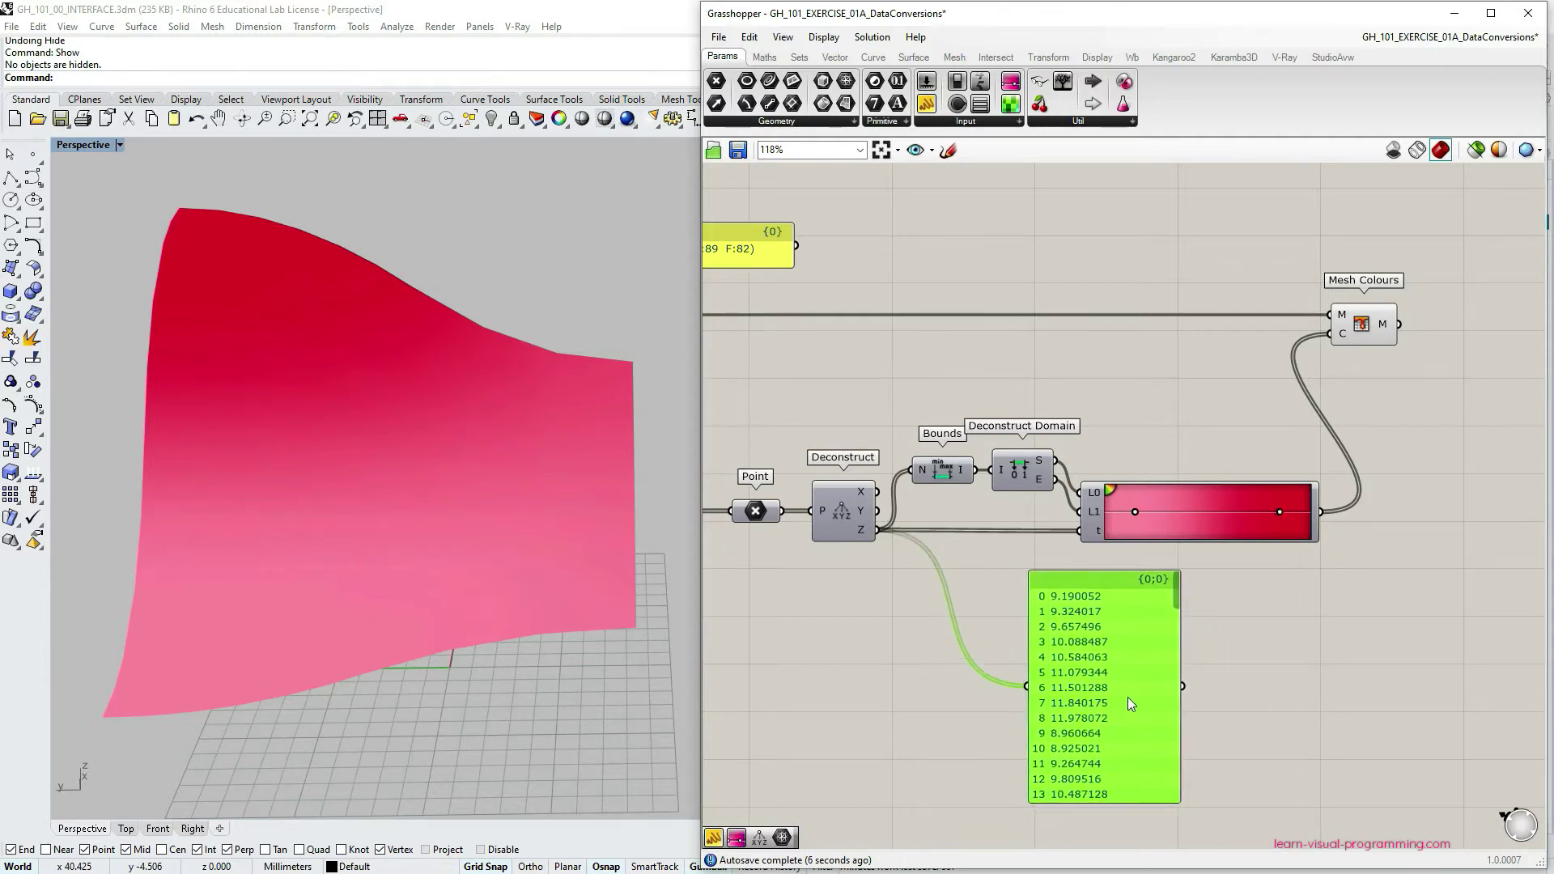
Rename the Z values panel to 'Z coordinate' and nudge it right
right_click(1081, 586)
type("Z coordinate")
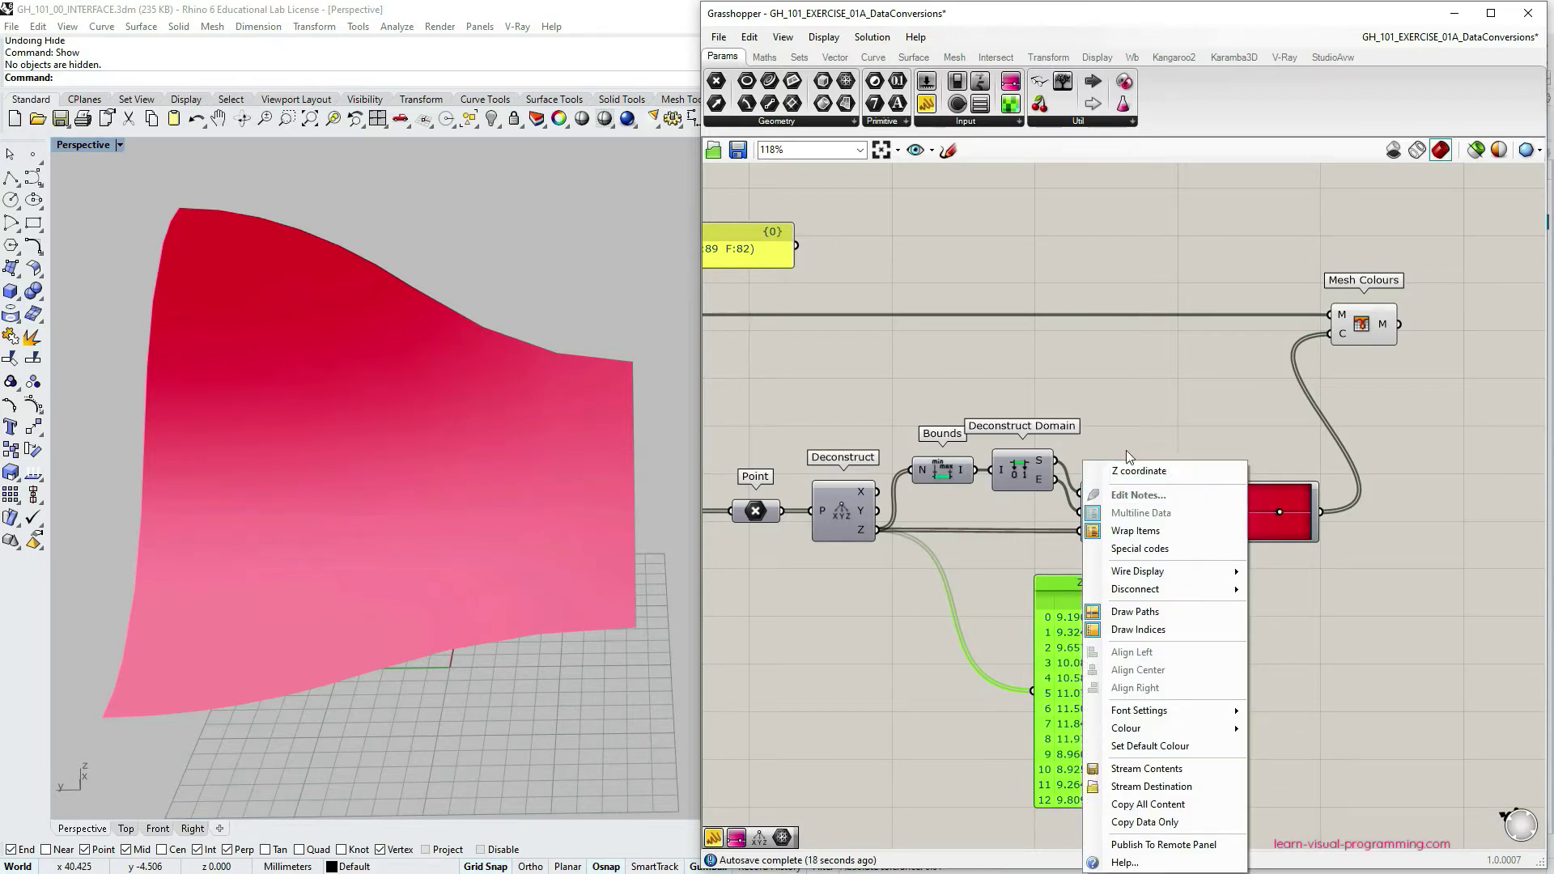
key("Return")
left_click_drag(1145, 672, 1176, 670)
Add a second panel fed by the Gradient's colours, enlarge it, and name it 'RGB'
left_click_drag(927, 103, 1367, 678)
left_click_drag(1321, 511, 1278, 625)
left_click_drag(1348, 667, 1339, 759)
right_click(1313, 631)
type("R")
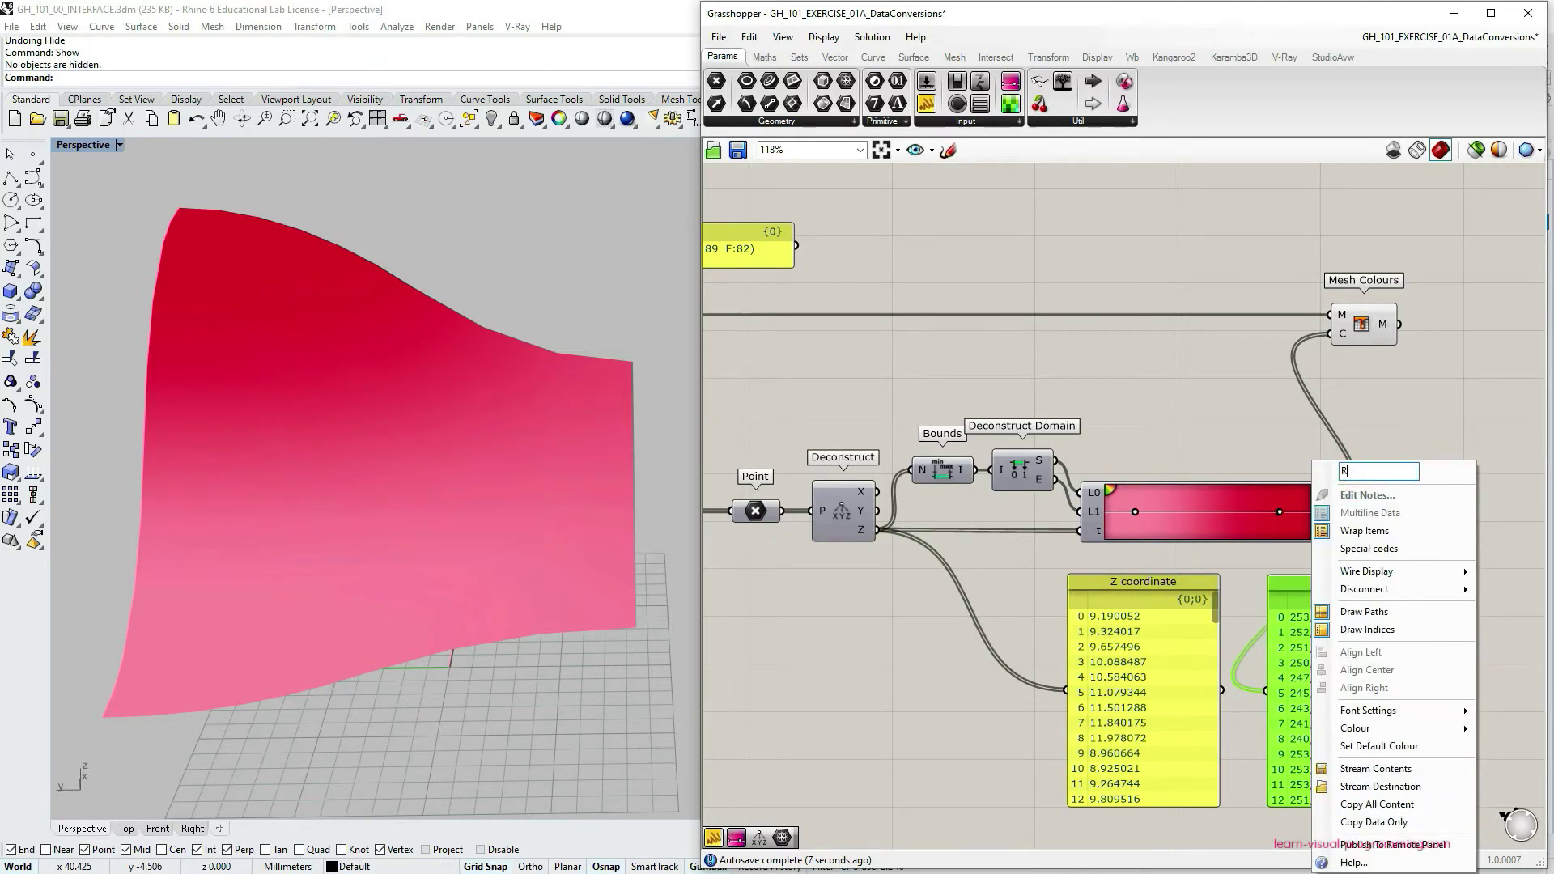
type("GB")
key("Return")
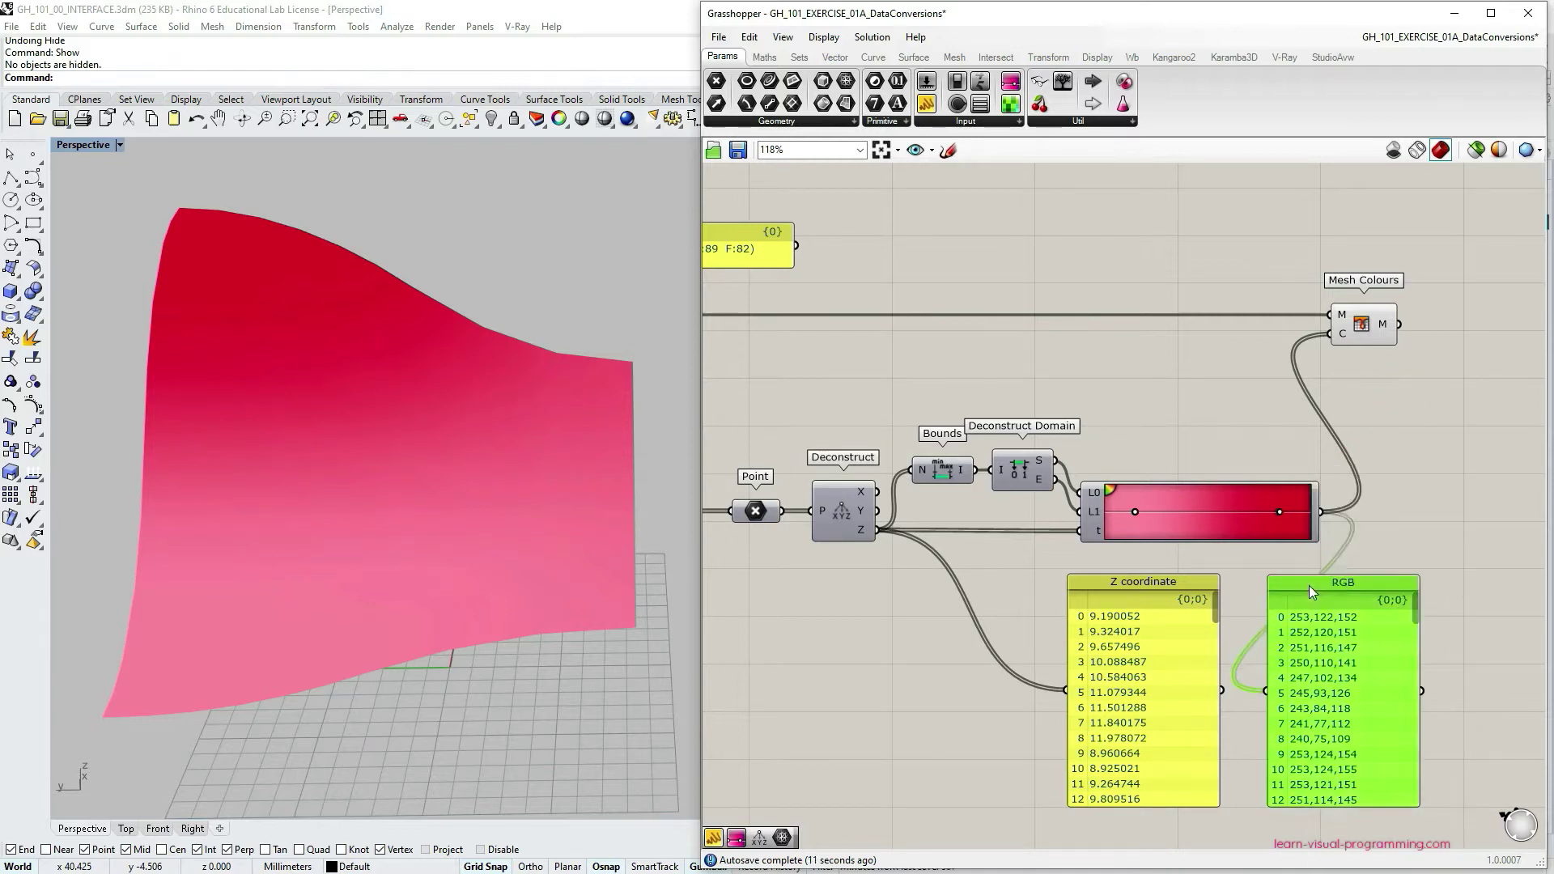
left_click_drag(1309, 585, 1313, 594)
left_click(1343, 558)
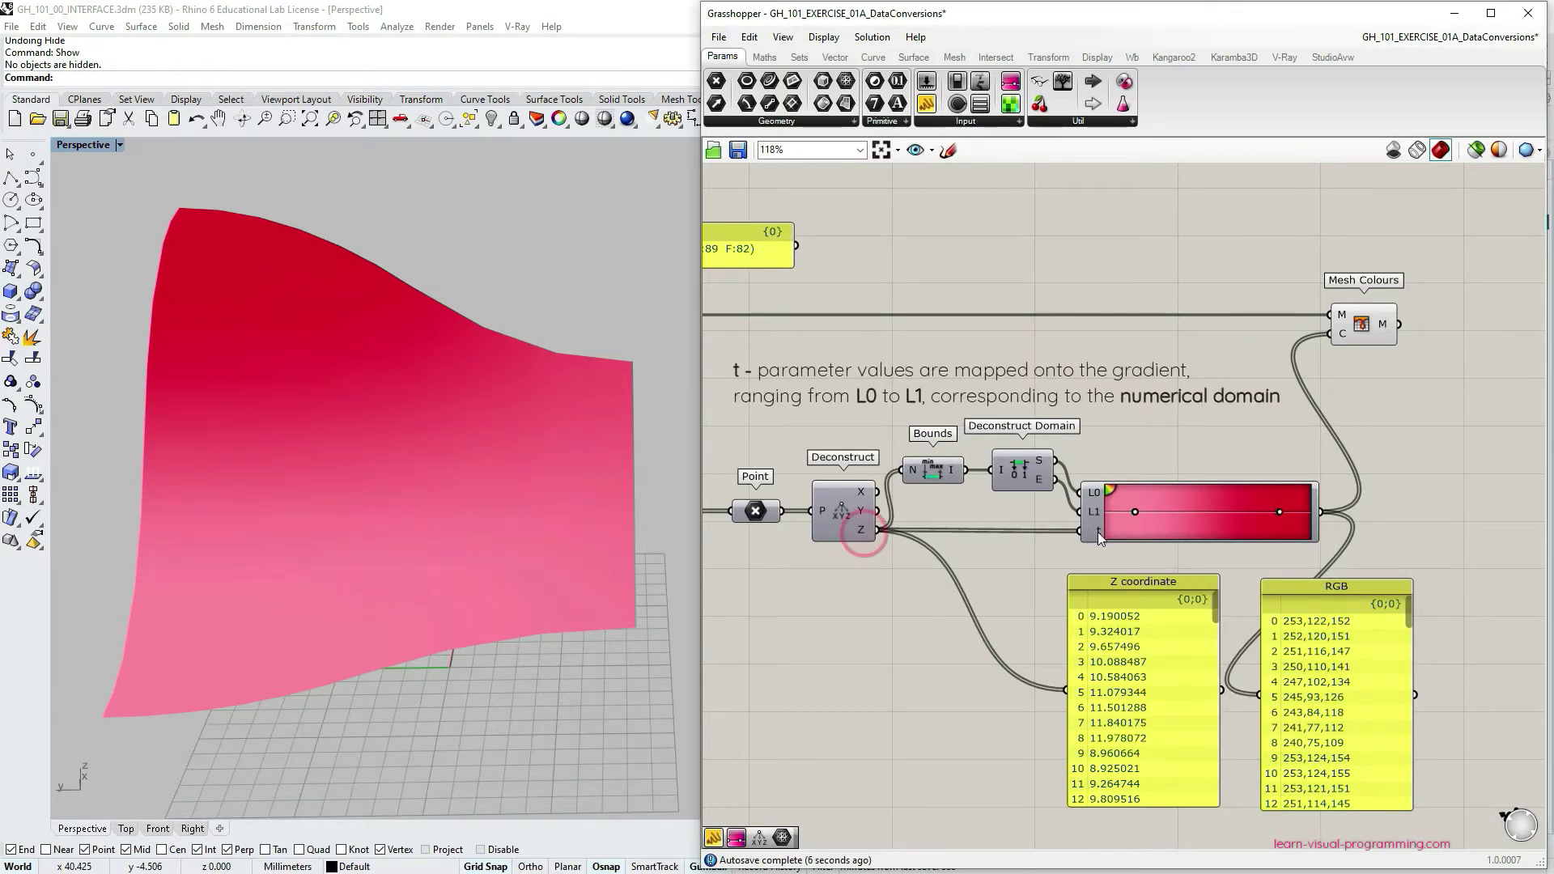
Window-select the Z coordinate and RGB panels and delete them
mouse_move(864, 538)
left_click_drag(1470, 583, 1117, 672)
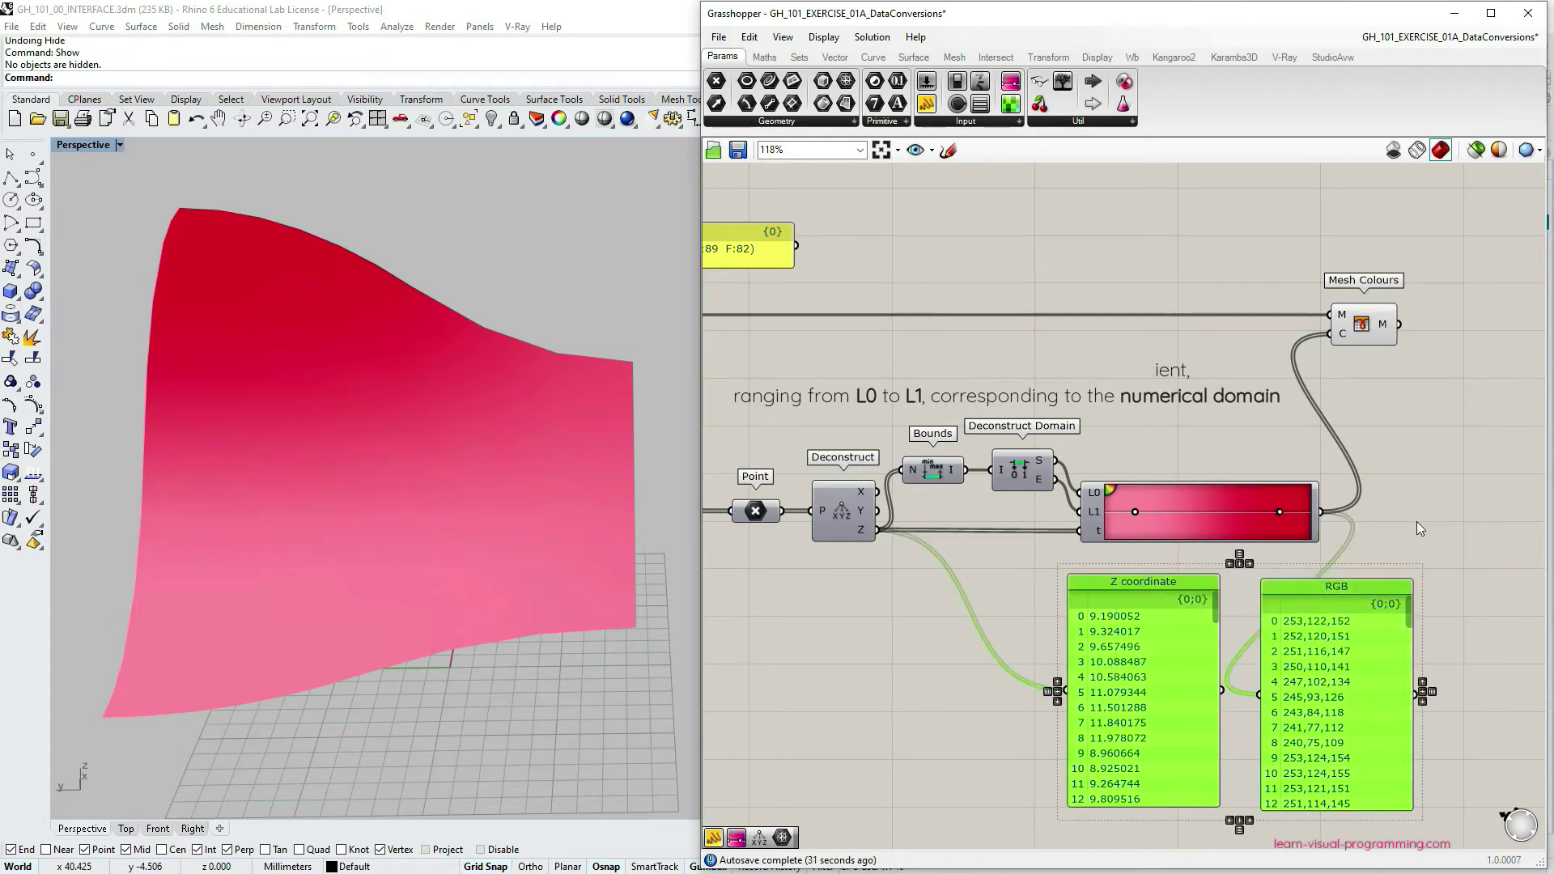
key("Delete")
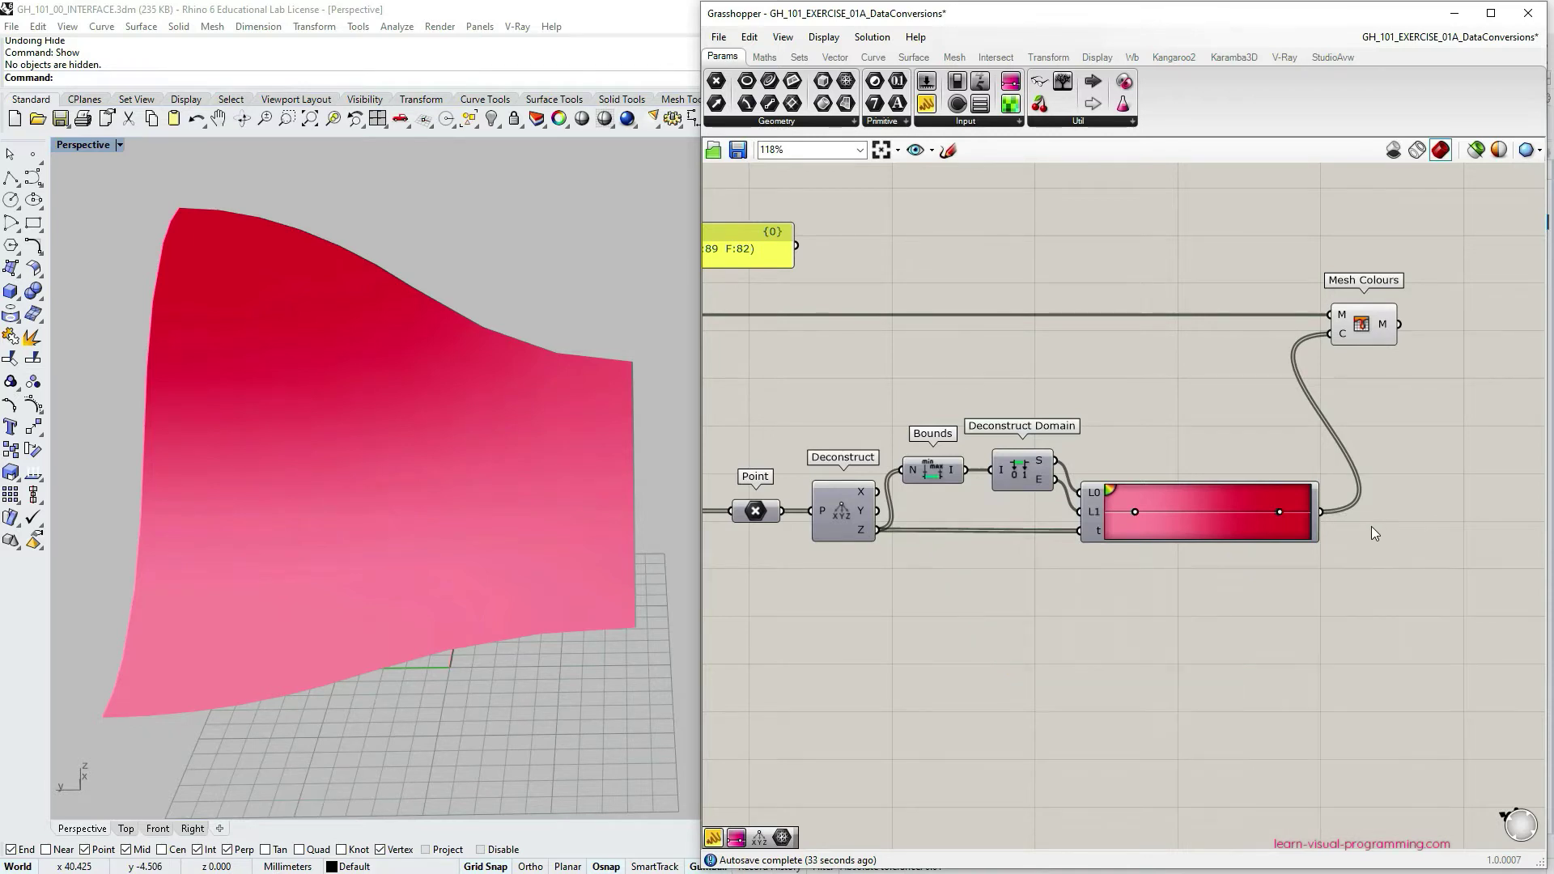
right_click_drag(1371, 526, 1138, 494)
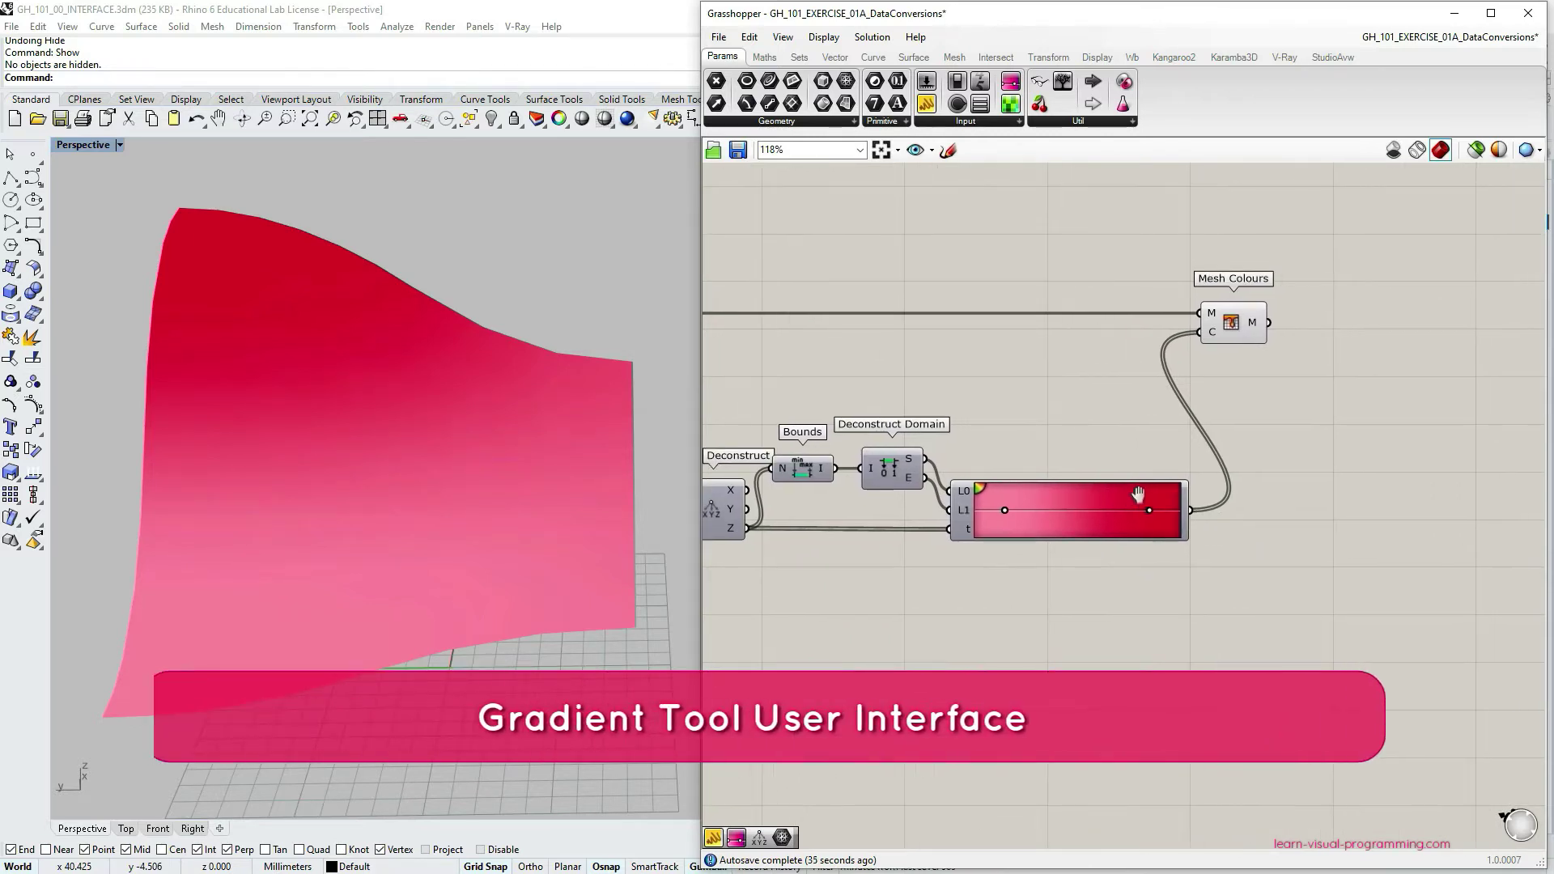
scroll(1090, 498, "up", 3)
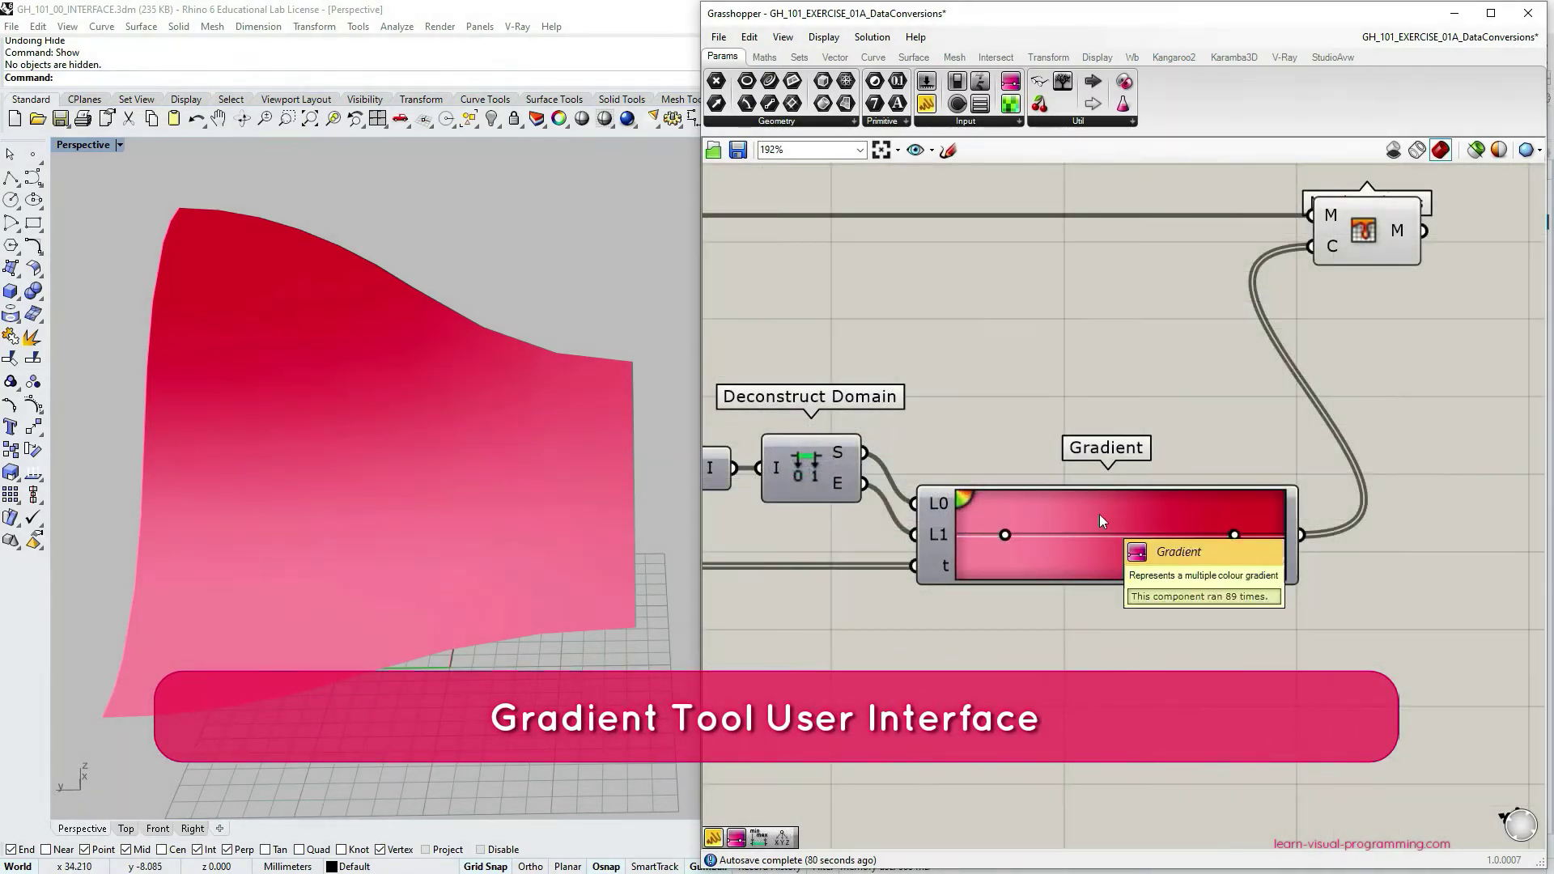
right_click(1099, 517)
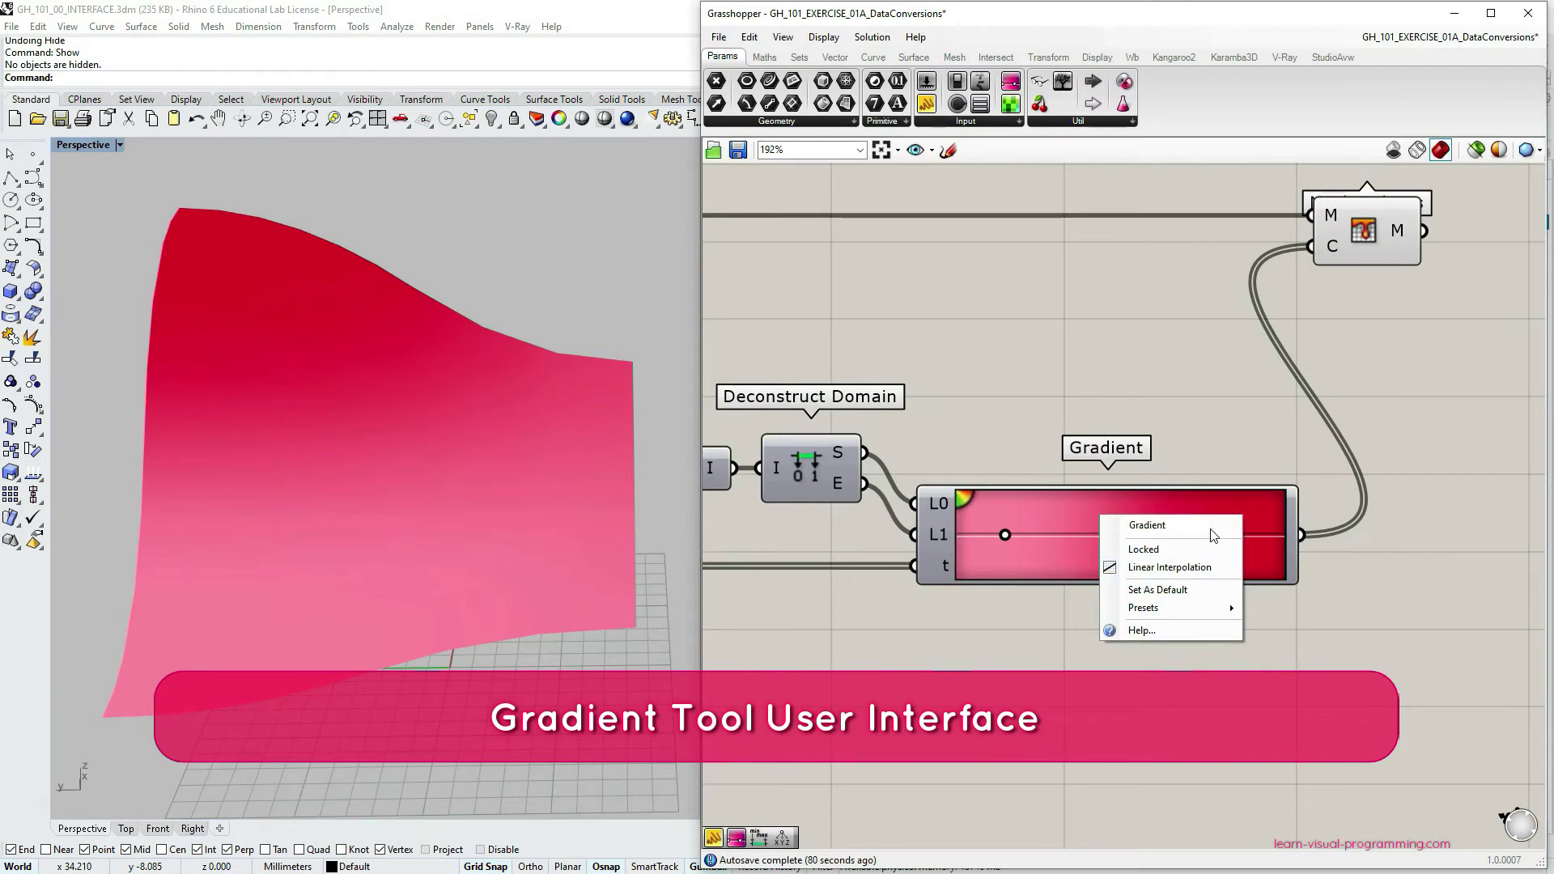
mouse_move(1143, 608)
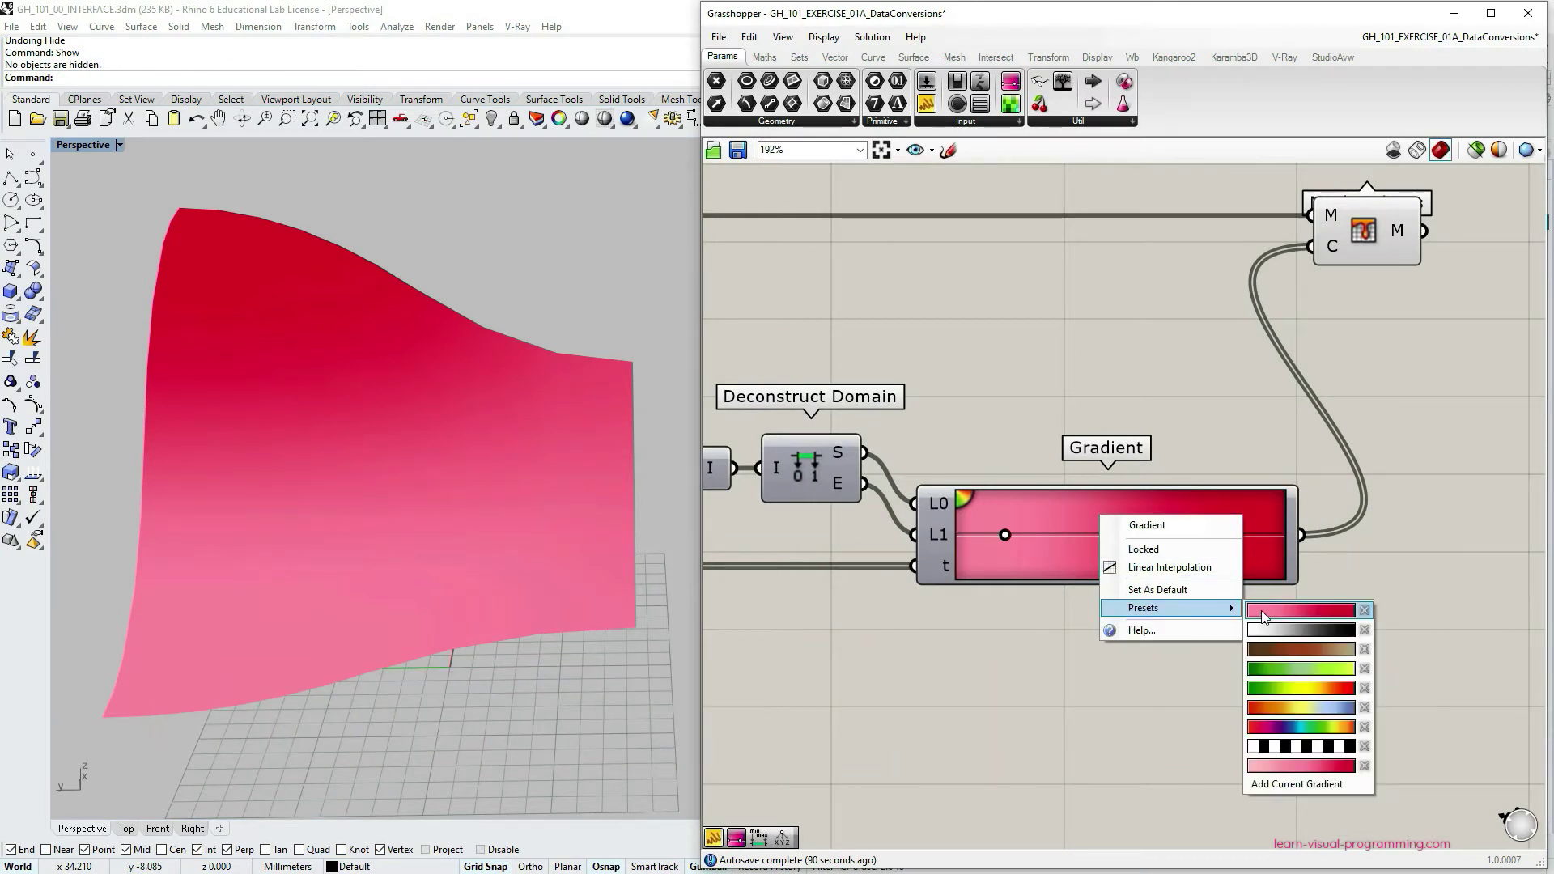
left_click(1295, 670)
right_click(1140, 567)
mouse_move(1173, 656)
left_click(1328, 704)
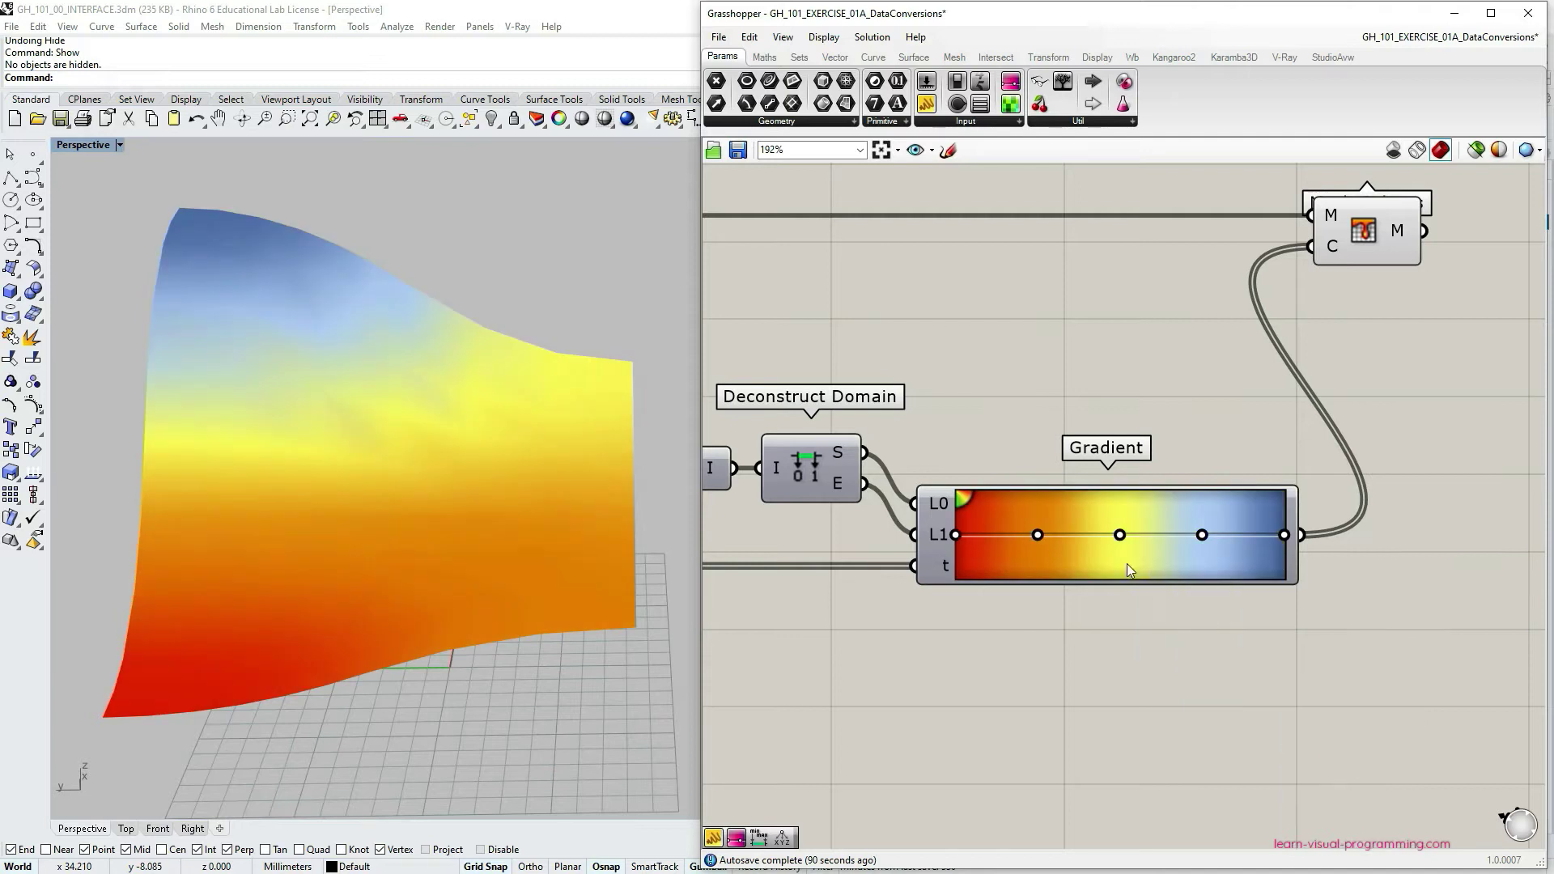
right_click(1127, 563)
left_click(1328, 753)
right_click(1129, 561)
left_click(1323, 662)
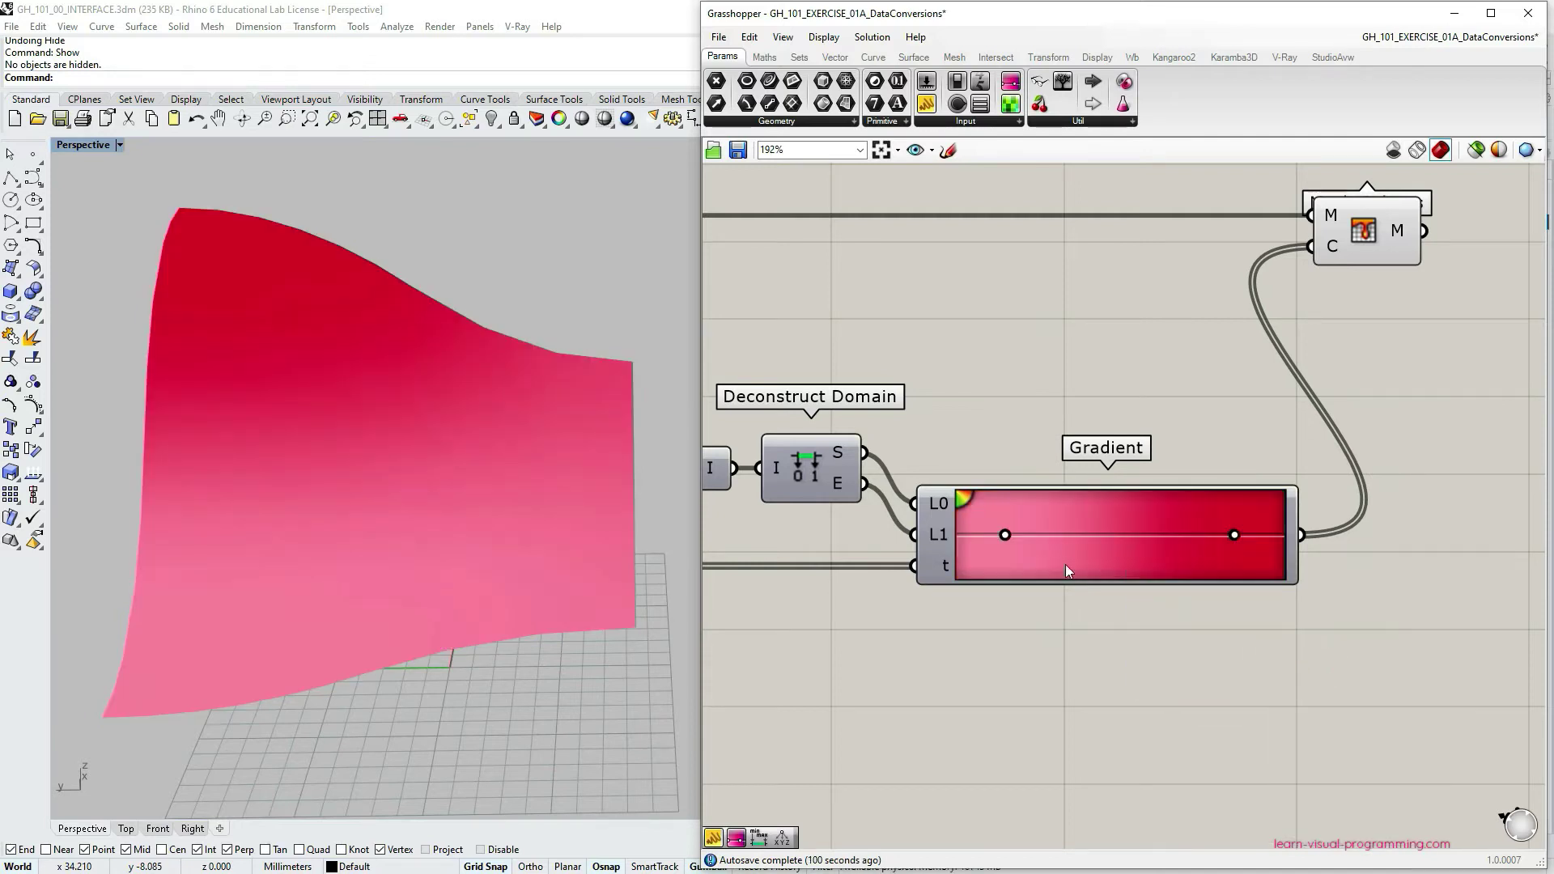
right_click_drag(1158, 581, 1191, 599)
Drag the Gradient's two grips to about 69% and 89% so the surface turns mostly red
scroll(1191, 599, "down", 2)
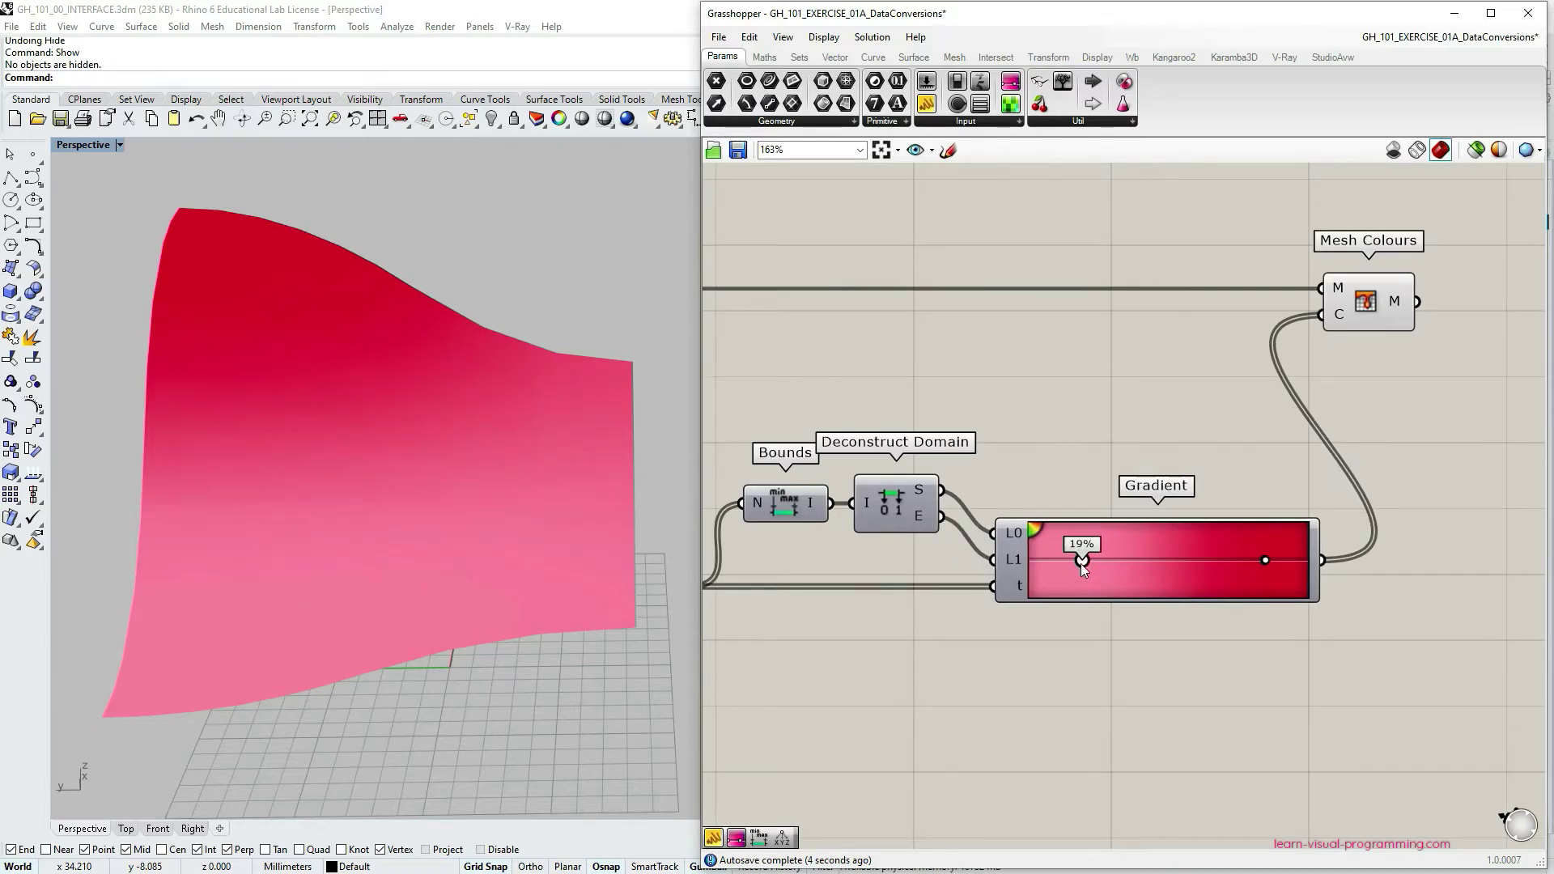
left_click_drag(1081, 561, 1075, 573)
left_click_drag(1264, 562, 1265, 562)
left_click_drag(1067, 559, 1217, 562)
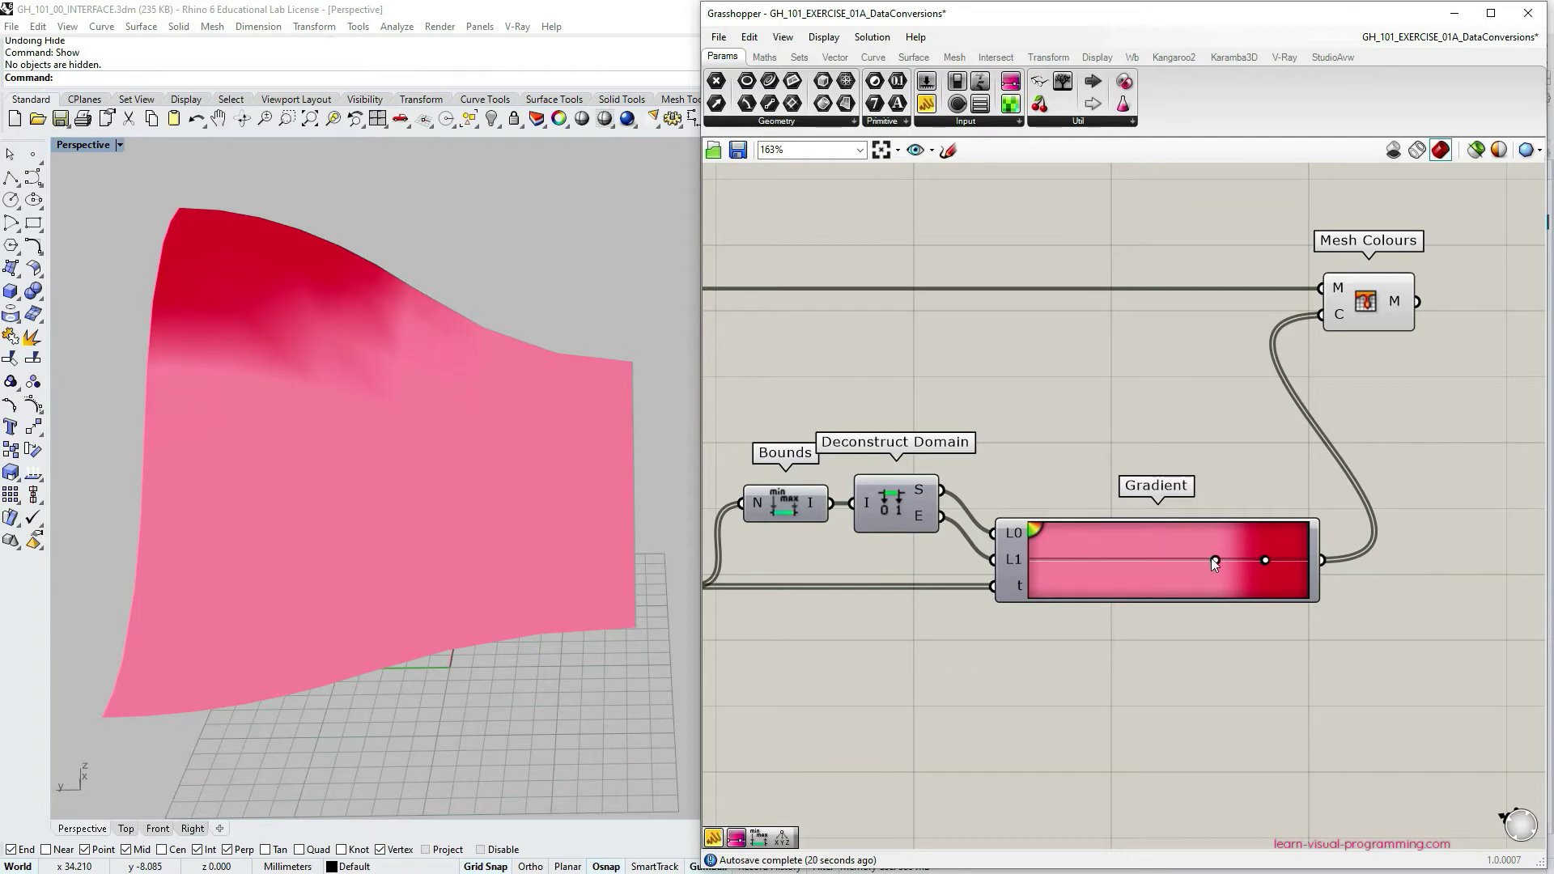
left_click(1215, 561)
left_click_drag(1209, 562, 1224, 562)
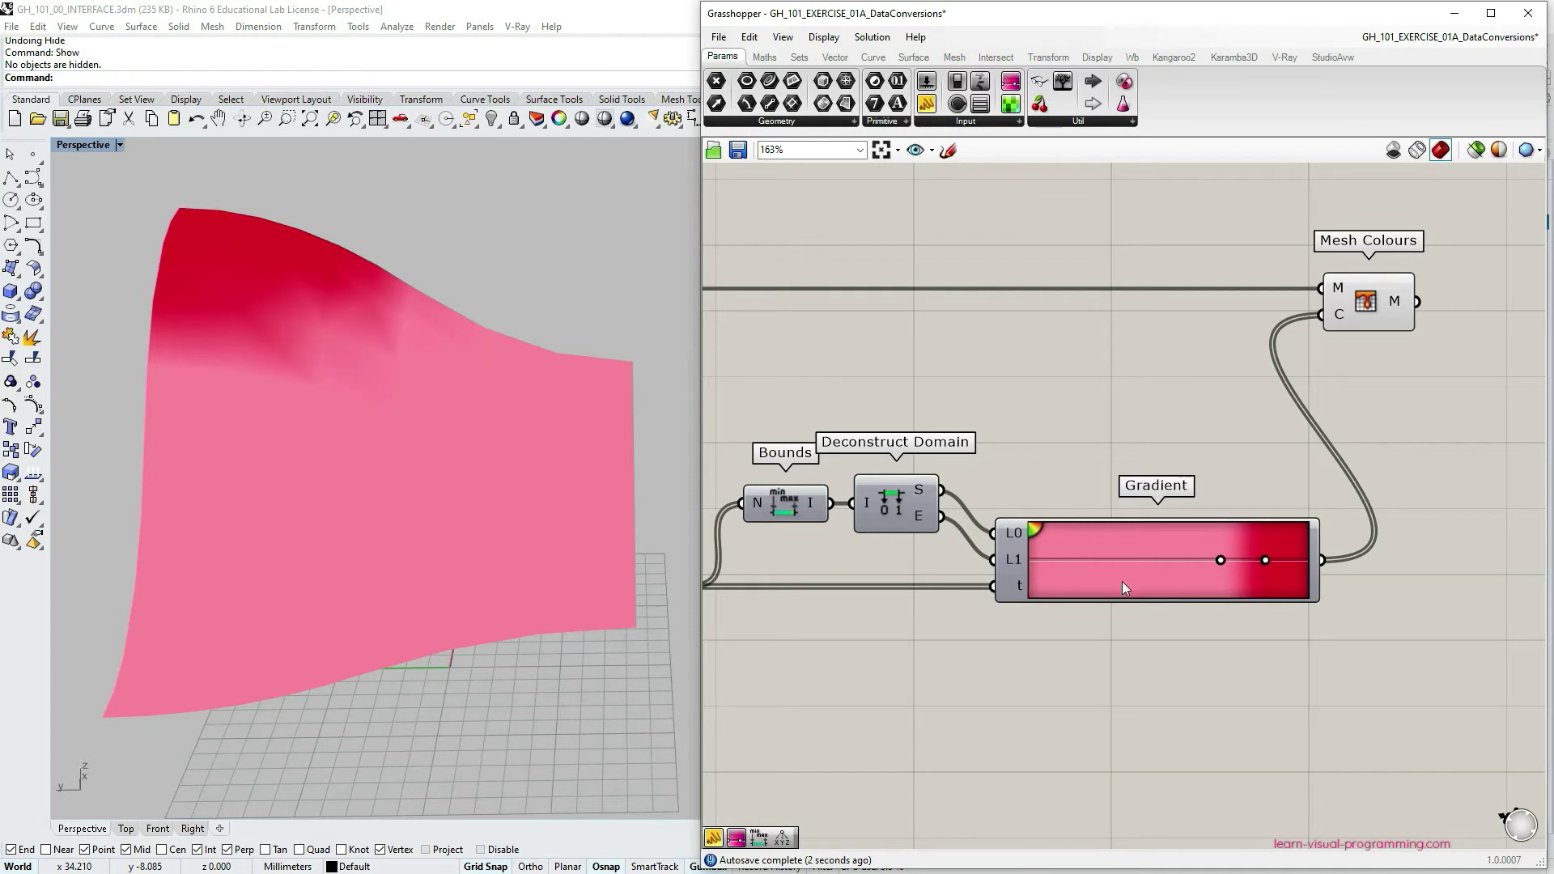
left_click_drag(1267, 560, 1056, 562)
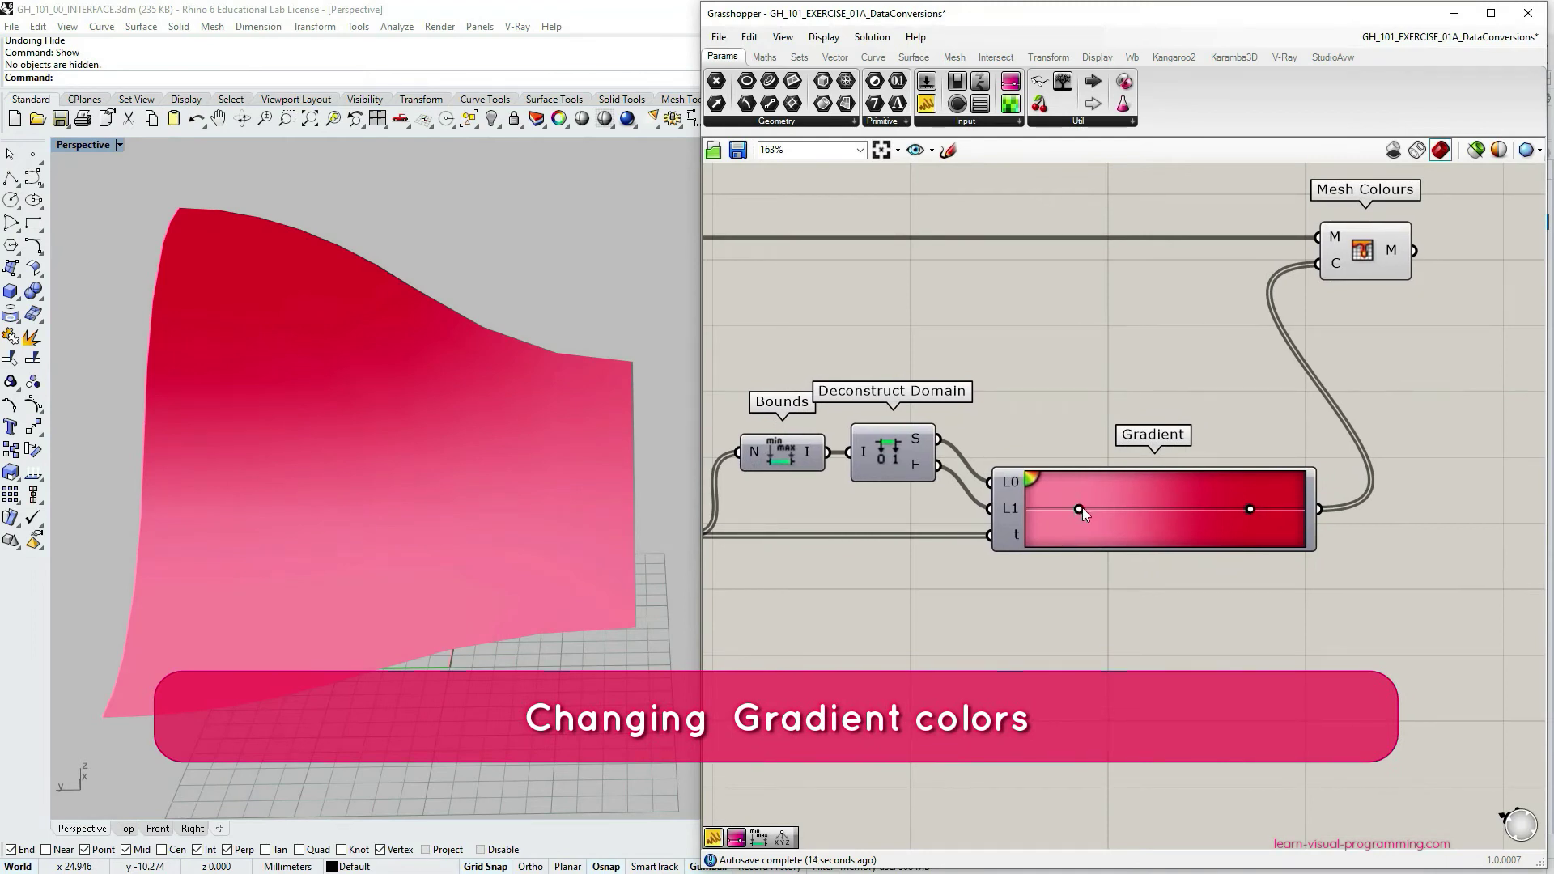
double_click(1080, 510)
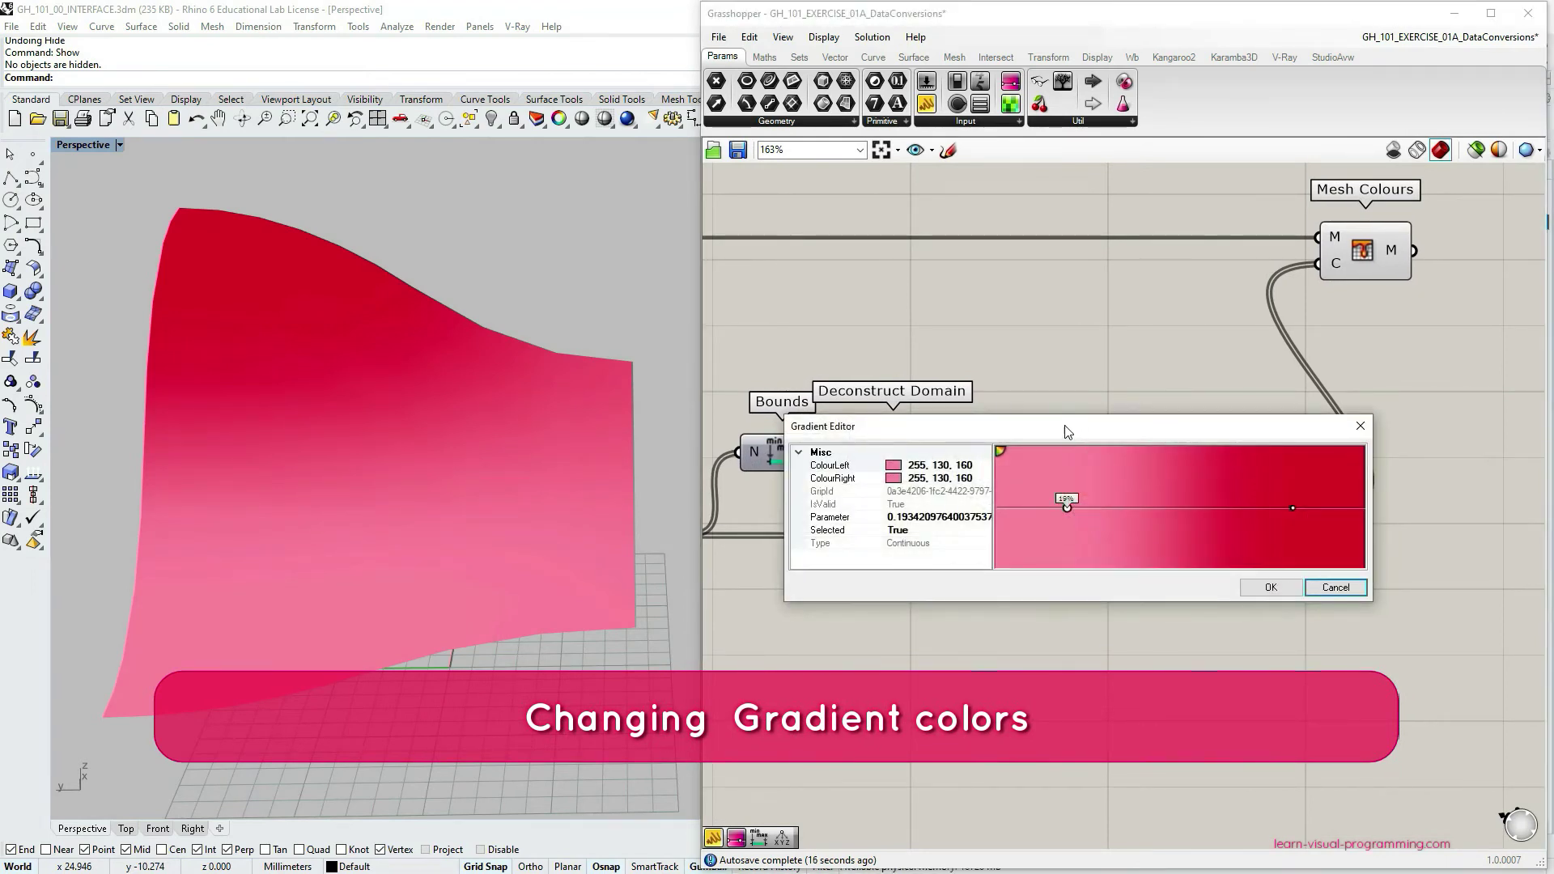
left_click_drag(1065, 431, 1085, 584)
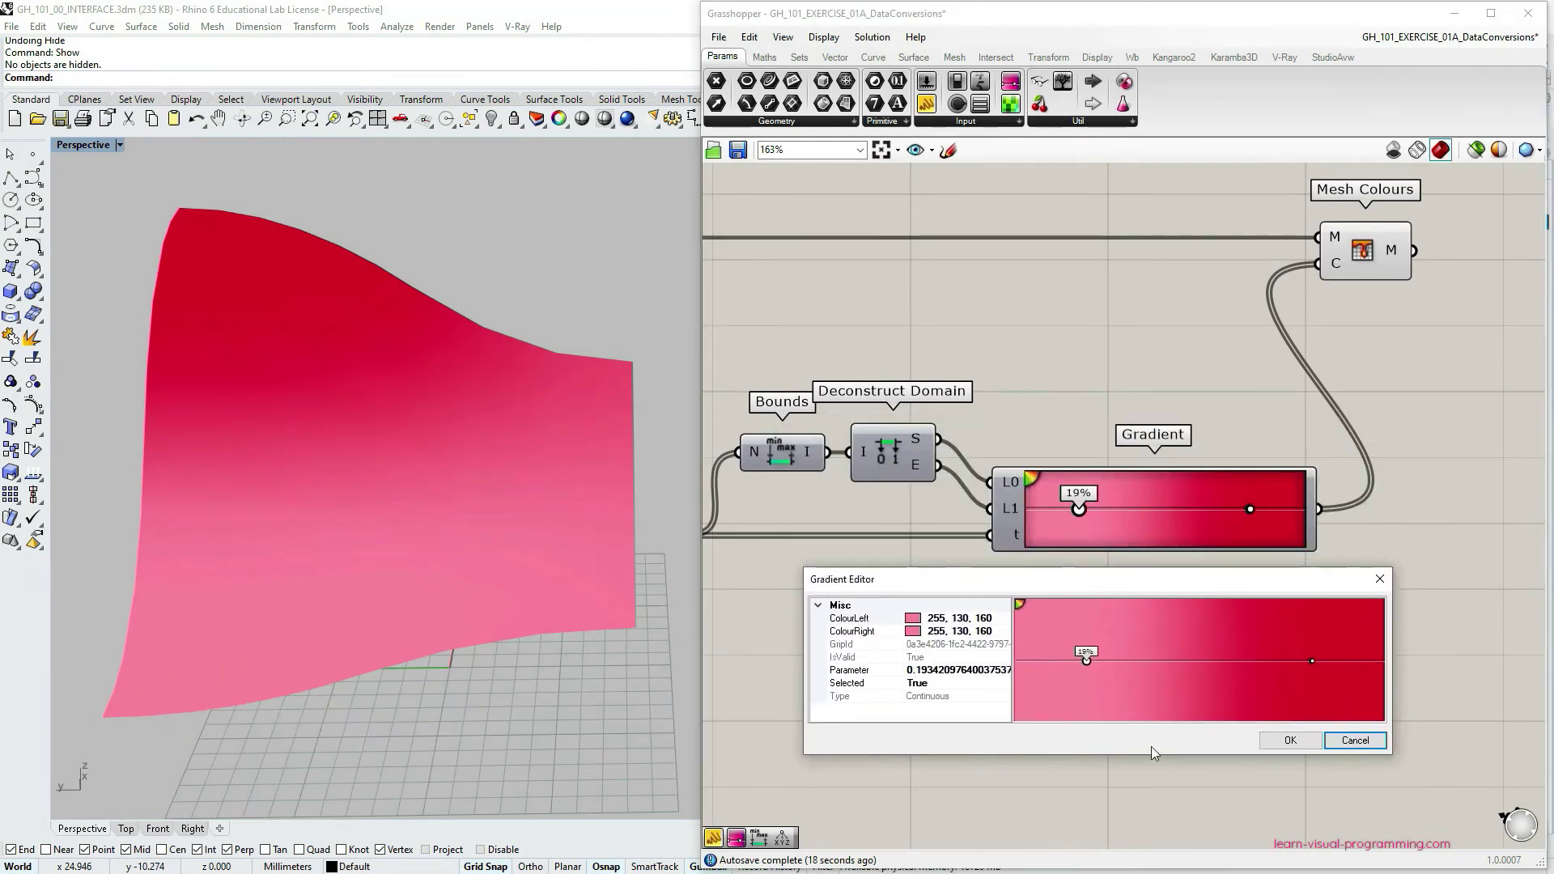
left_click(992, 618)
left_click(1004, 618)
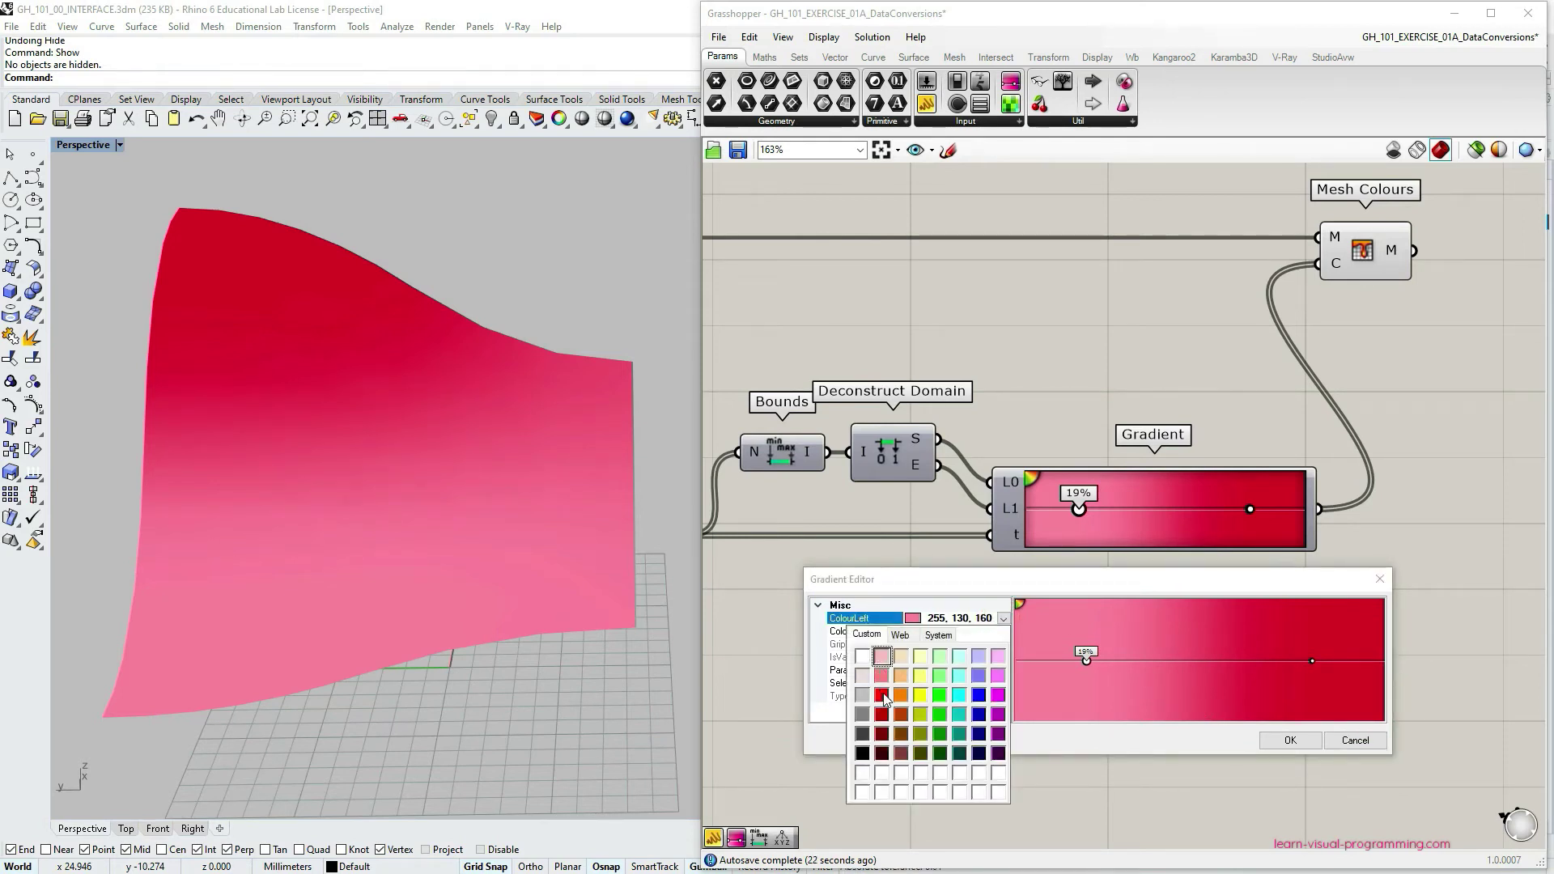
left_click(882, 656)
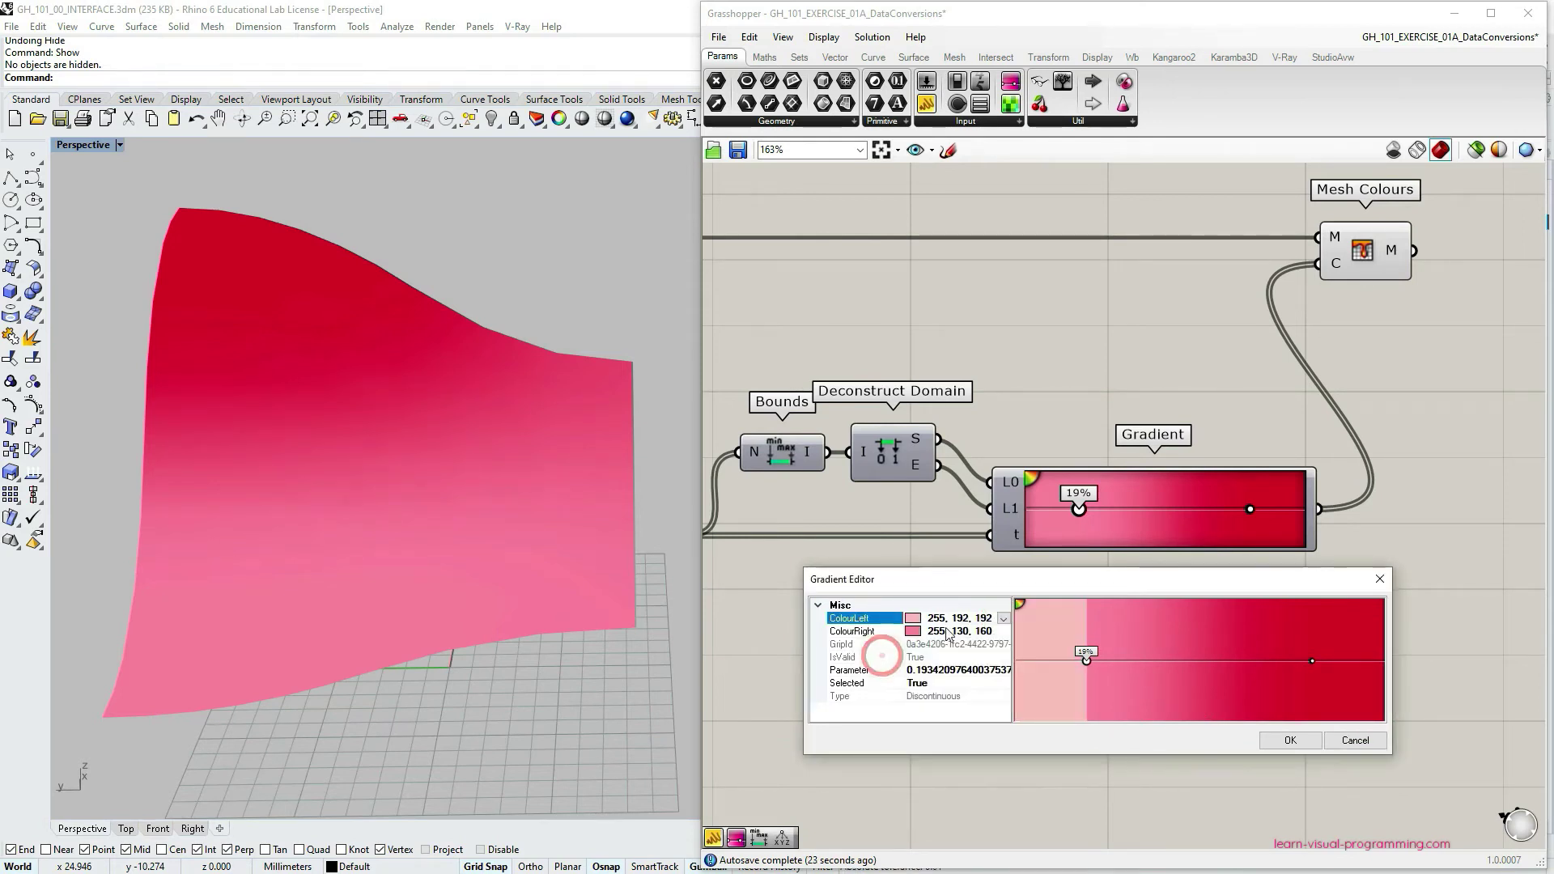
left_click(996, 632)
left_click(1004, 632)
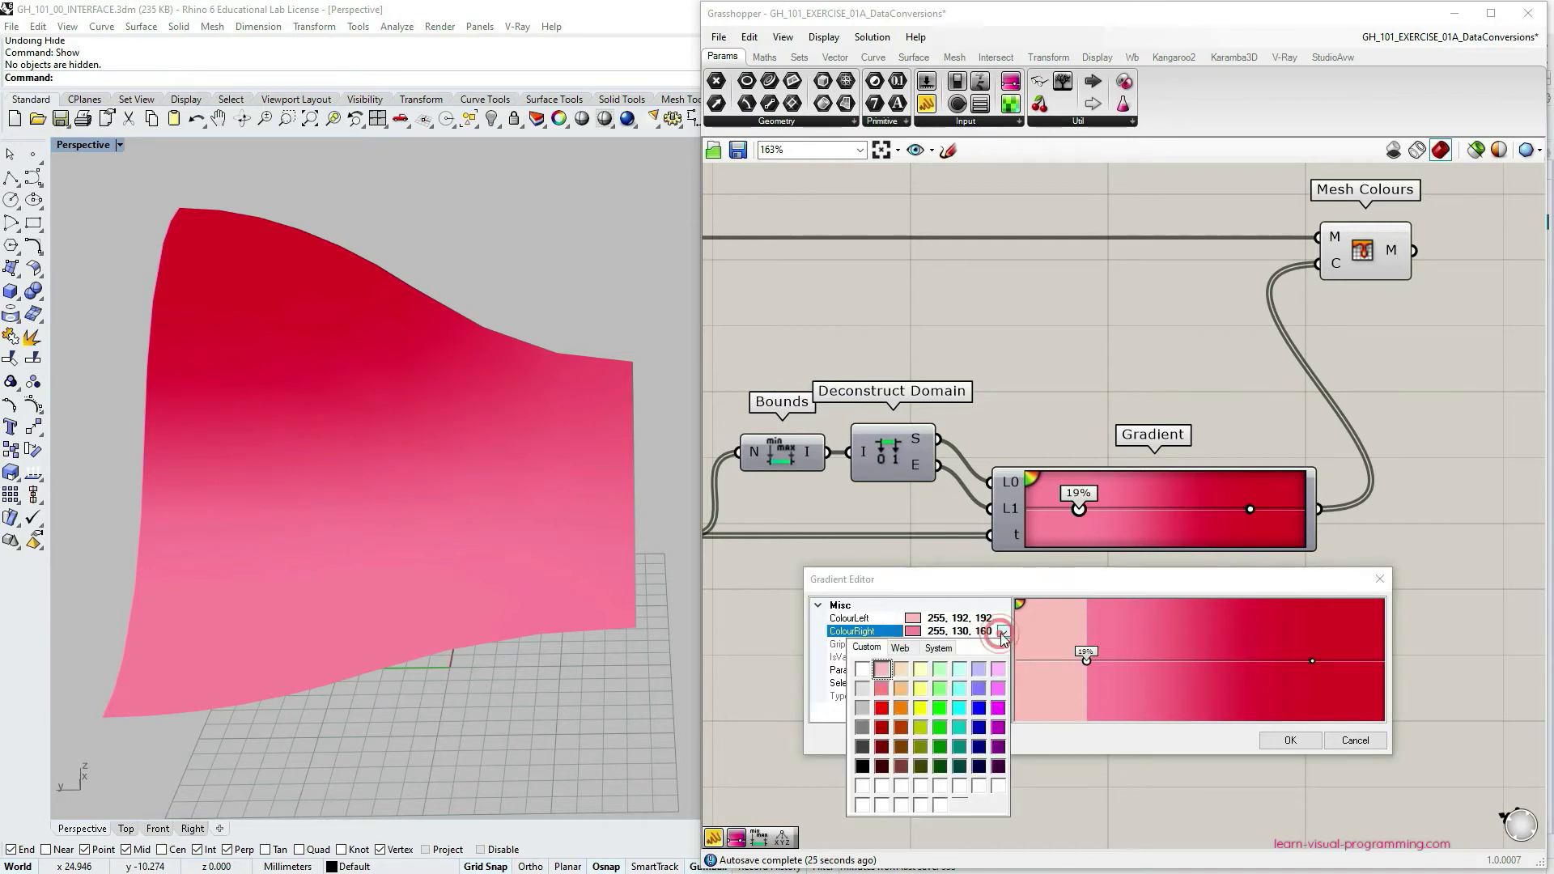
left_click(881, 669)
mouse_move(1086, 662)
left_mouse_down()
mouse_move(1209, 658)
mouse_move(1062, 660)
left_mouse_up()
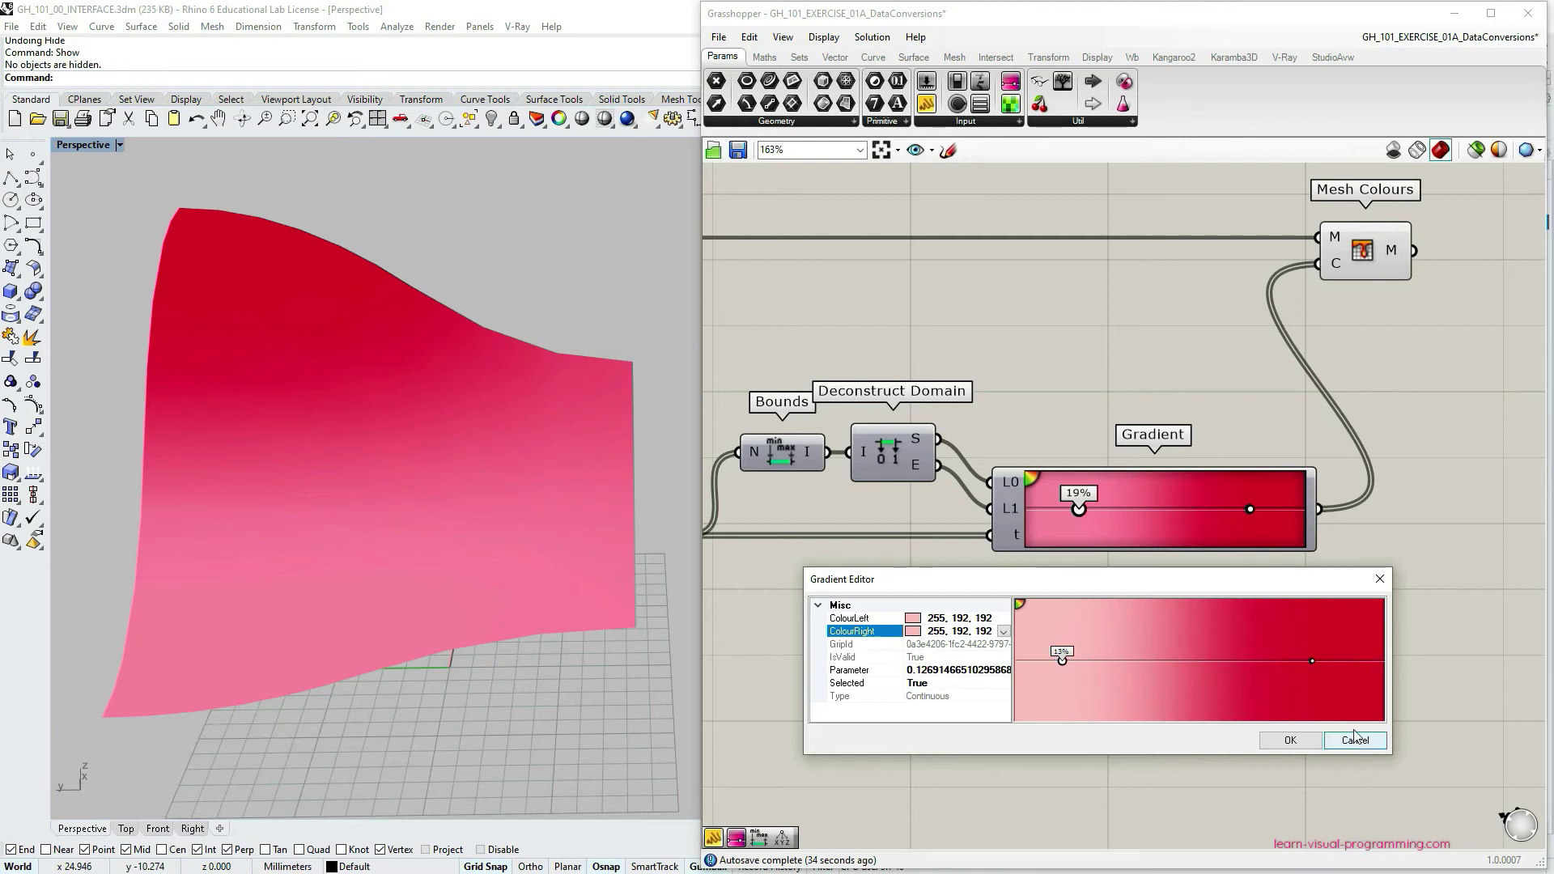
left_click(1355, 740)
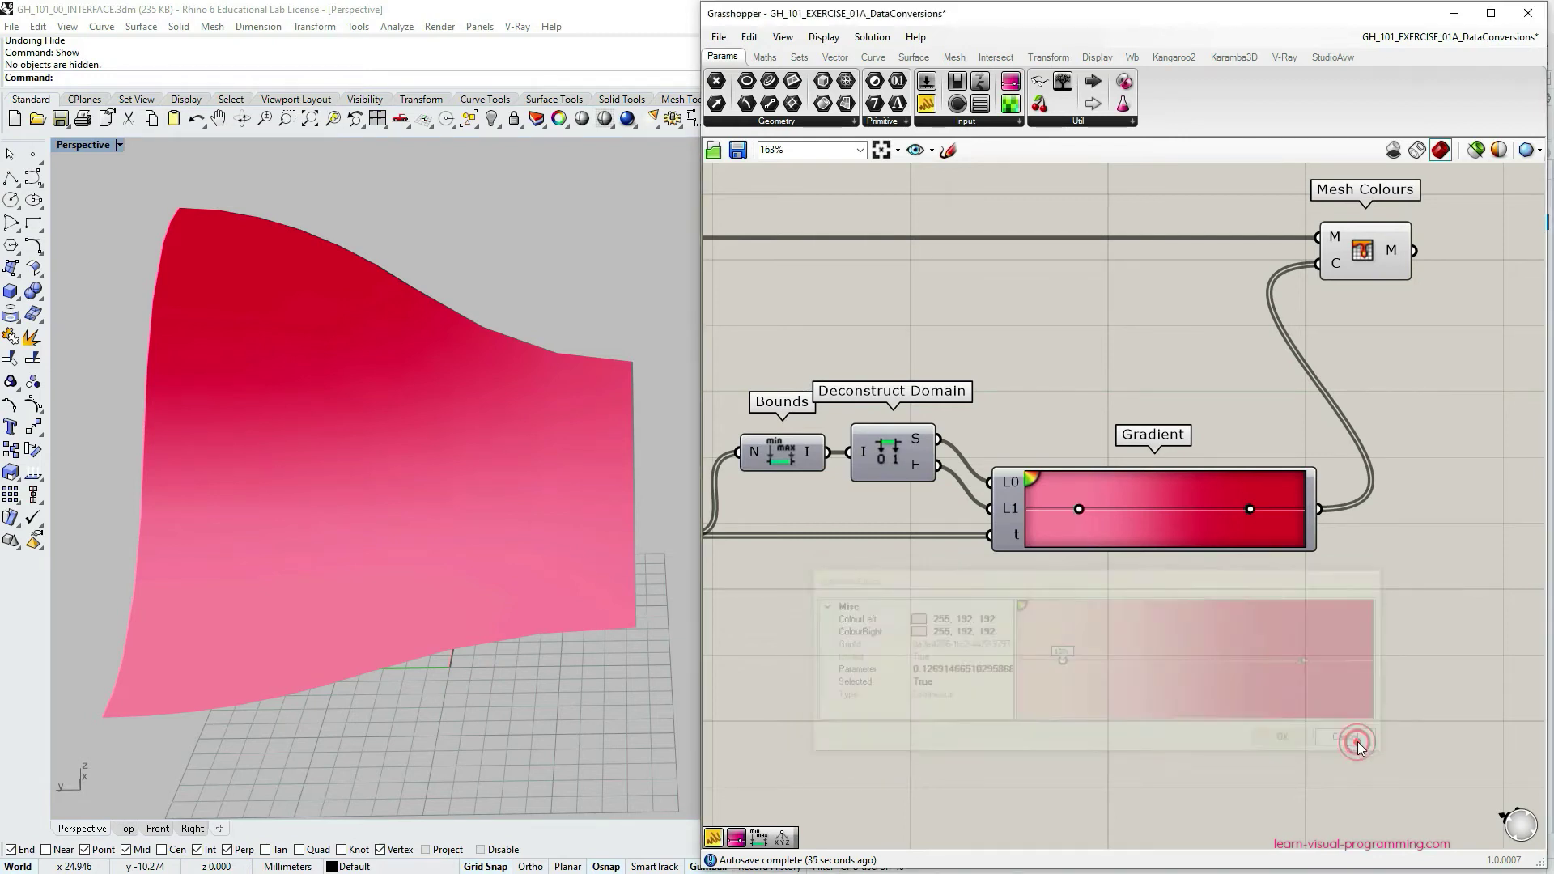
double_click(1127, 492)
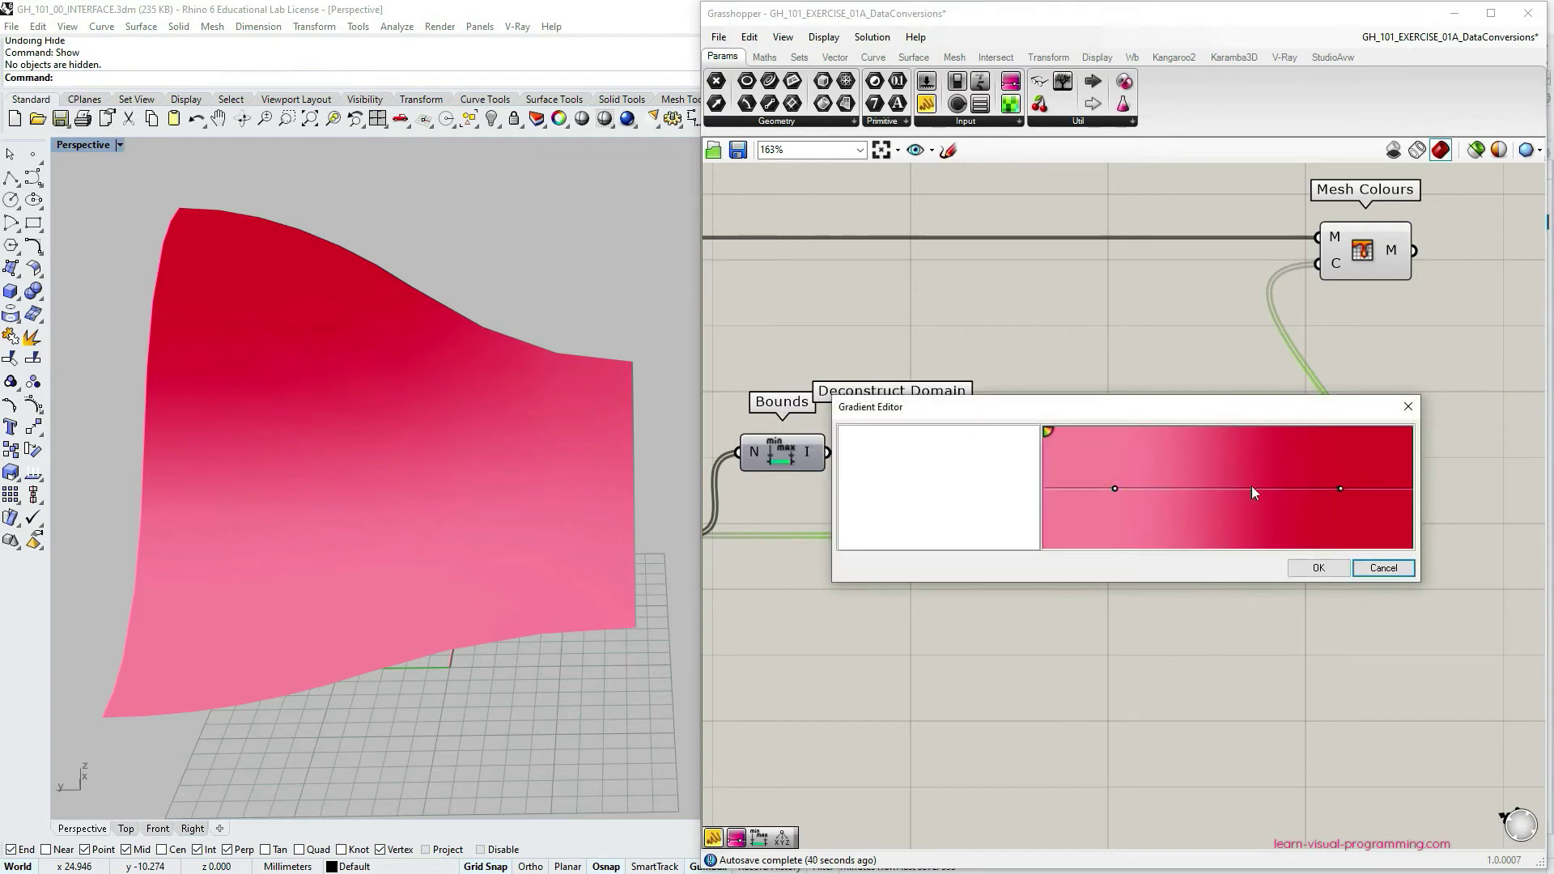
left_click_drag(1174, 415, 1175, 539)
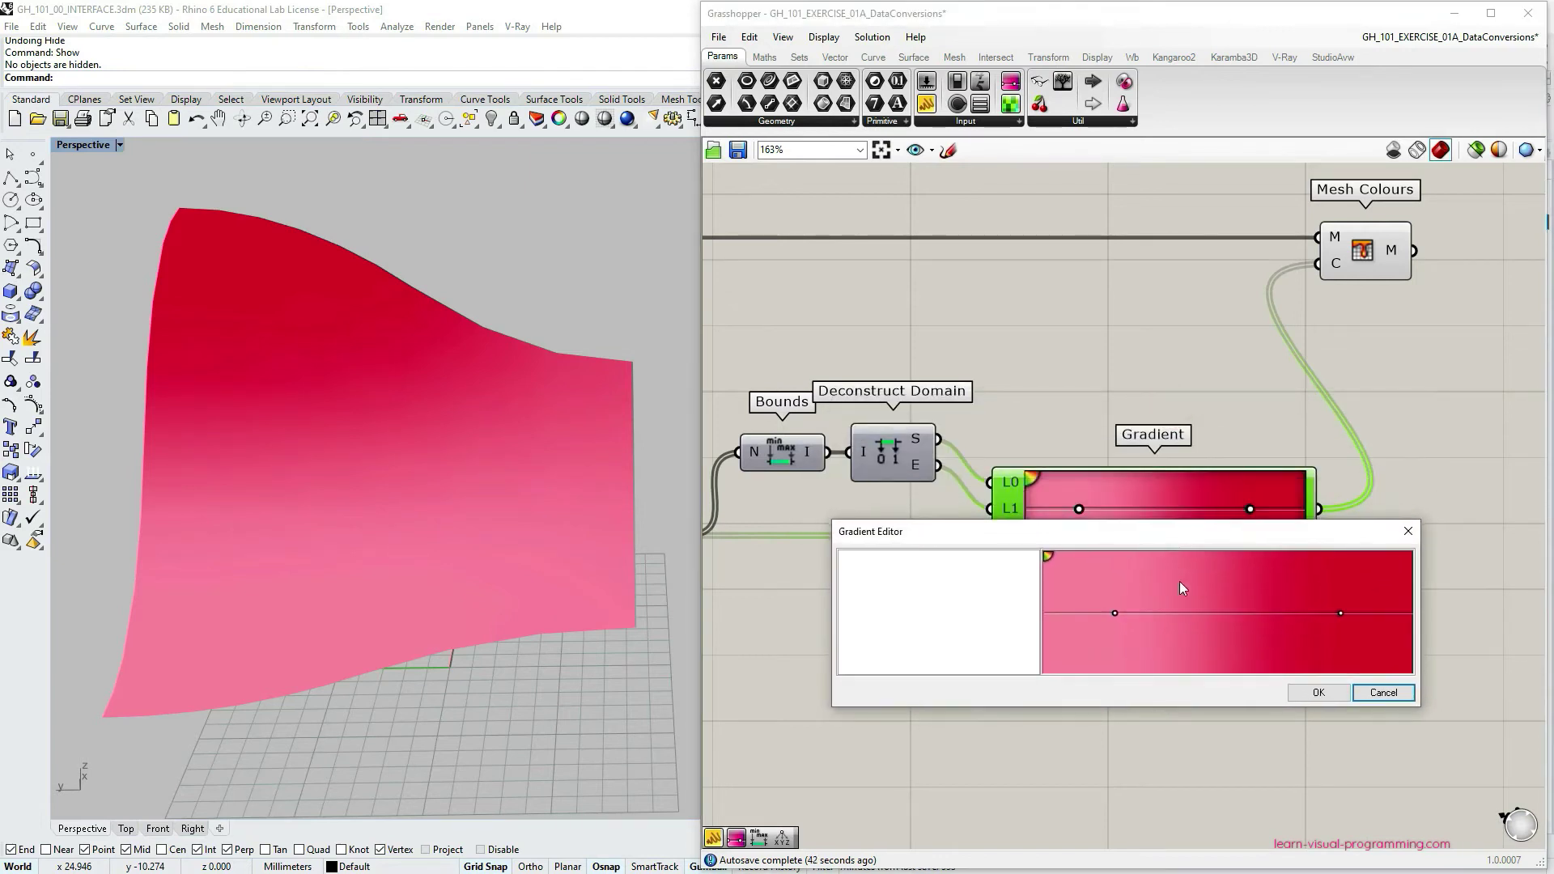
left_click(1115, 613)
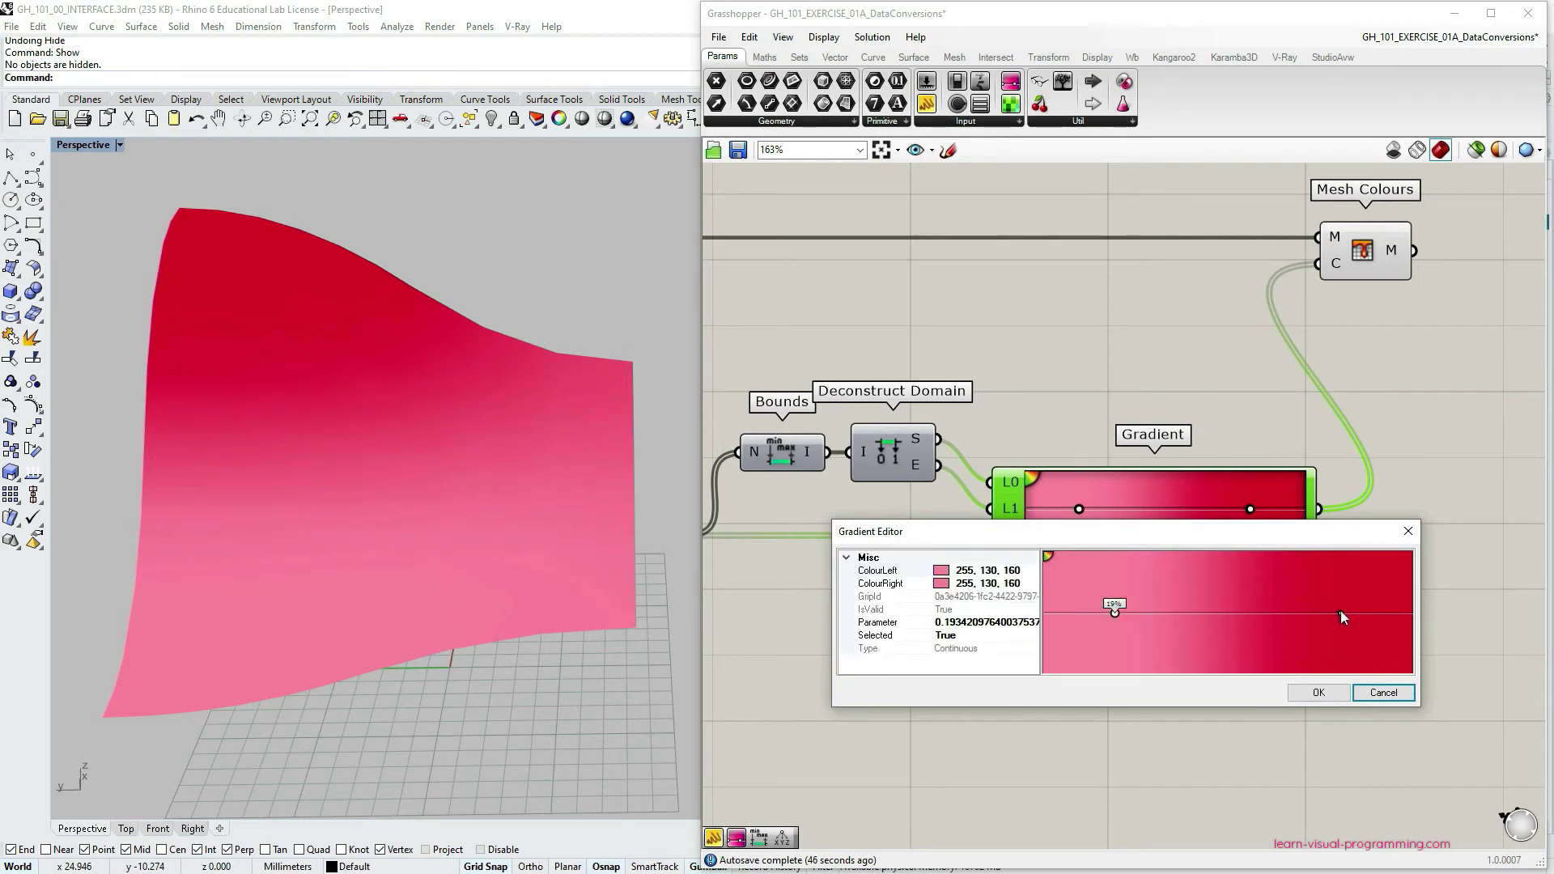
left_click(1340, 614)
left_click(1115, 614)
left_click(1340, 614)
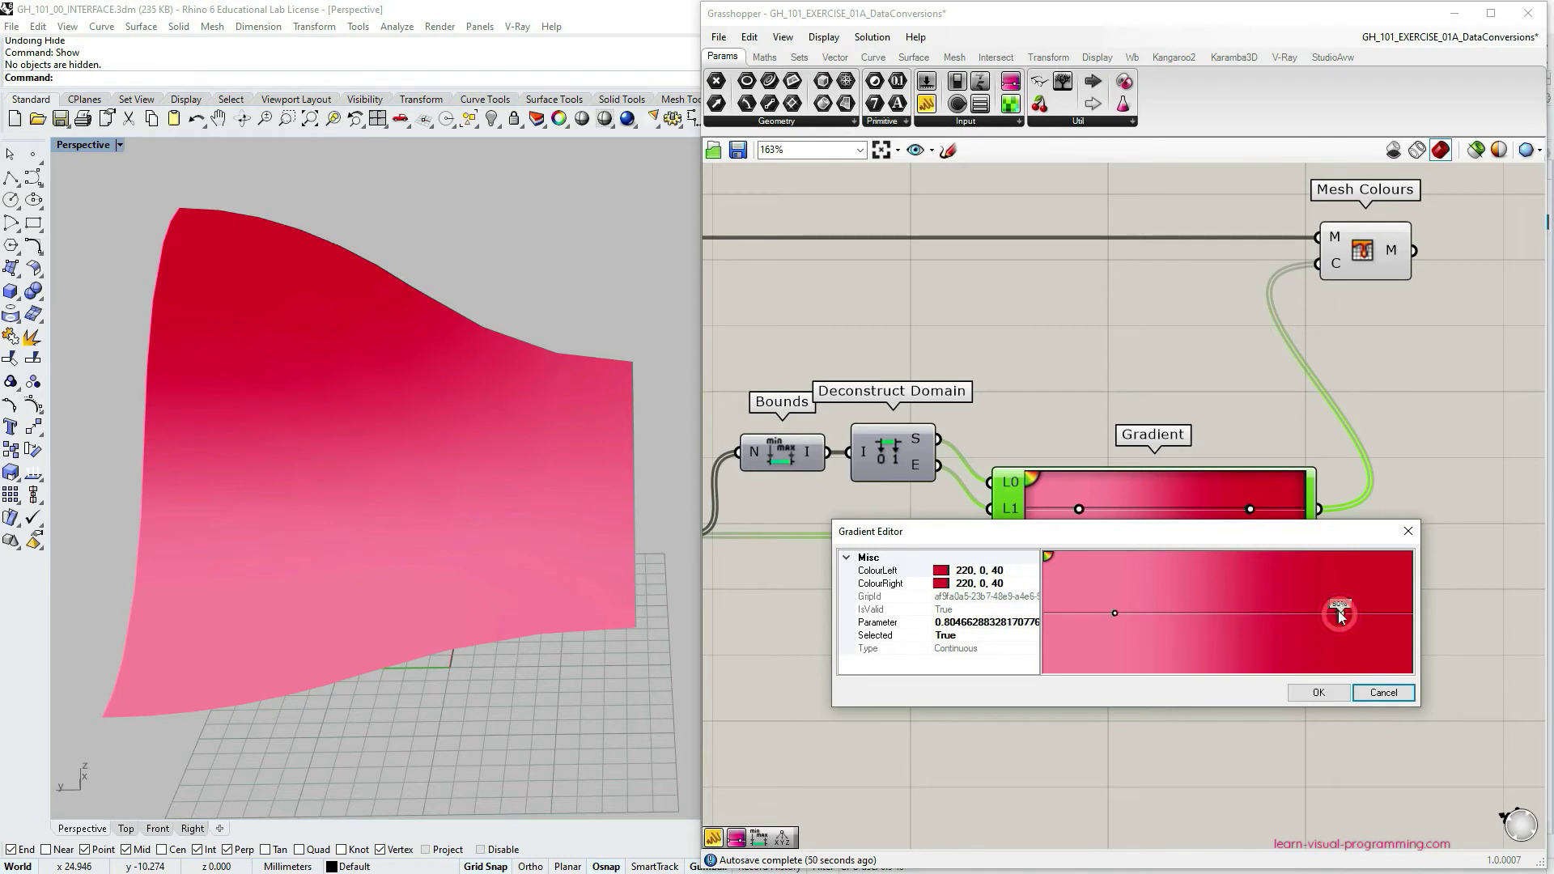
left_click(1115, 613)
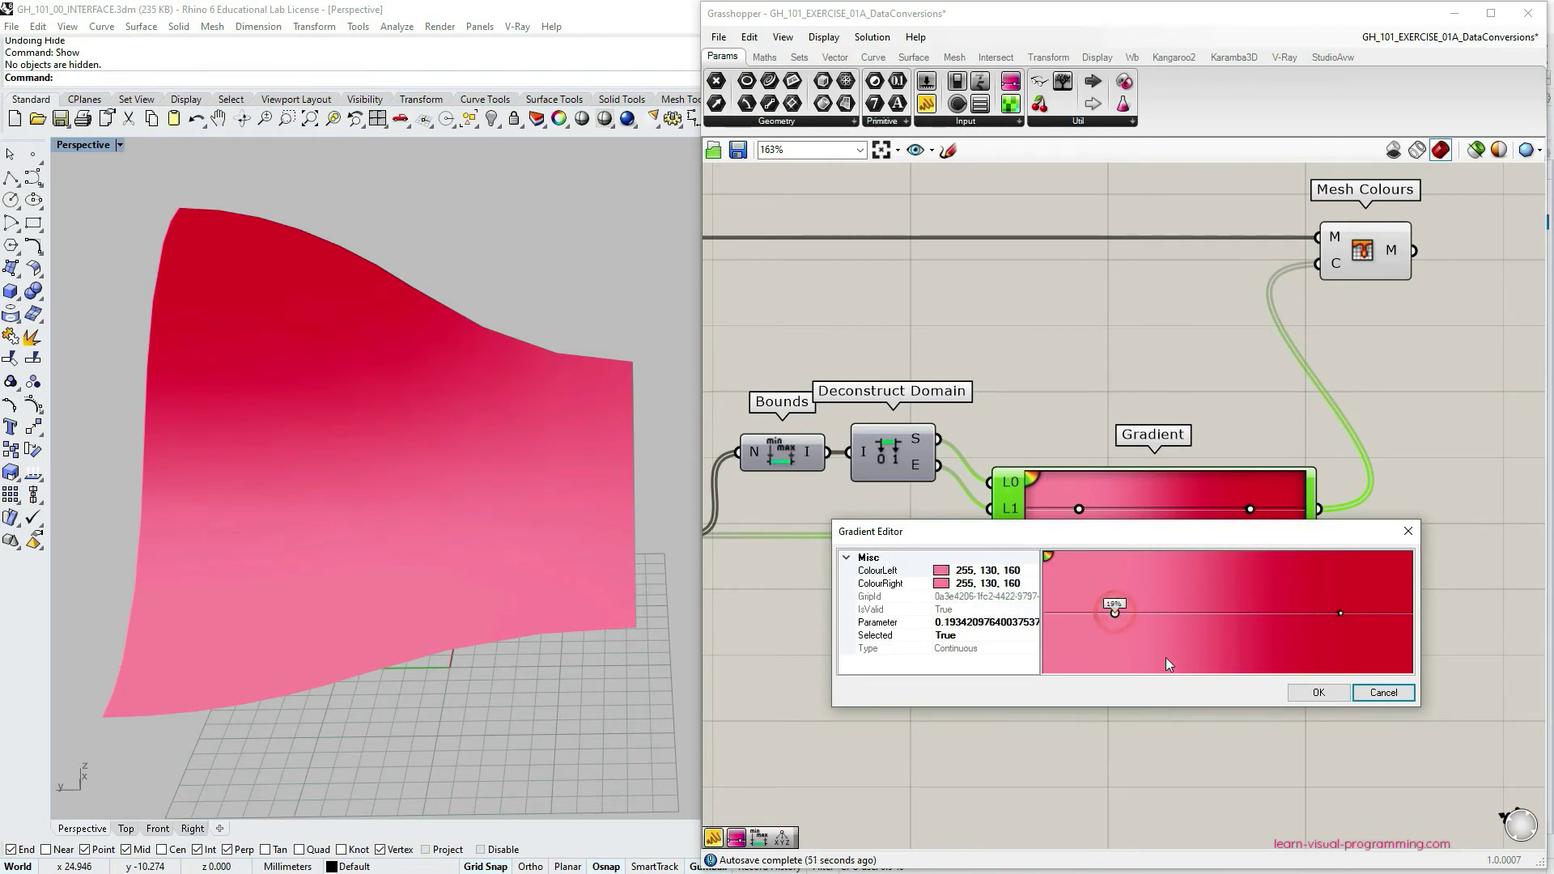
left_click(1048, 555)
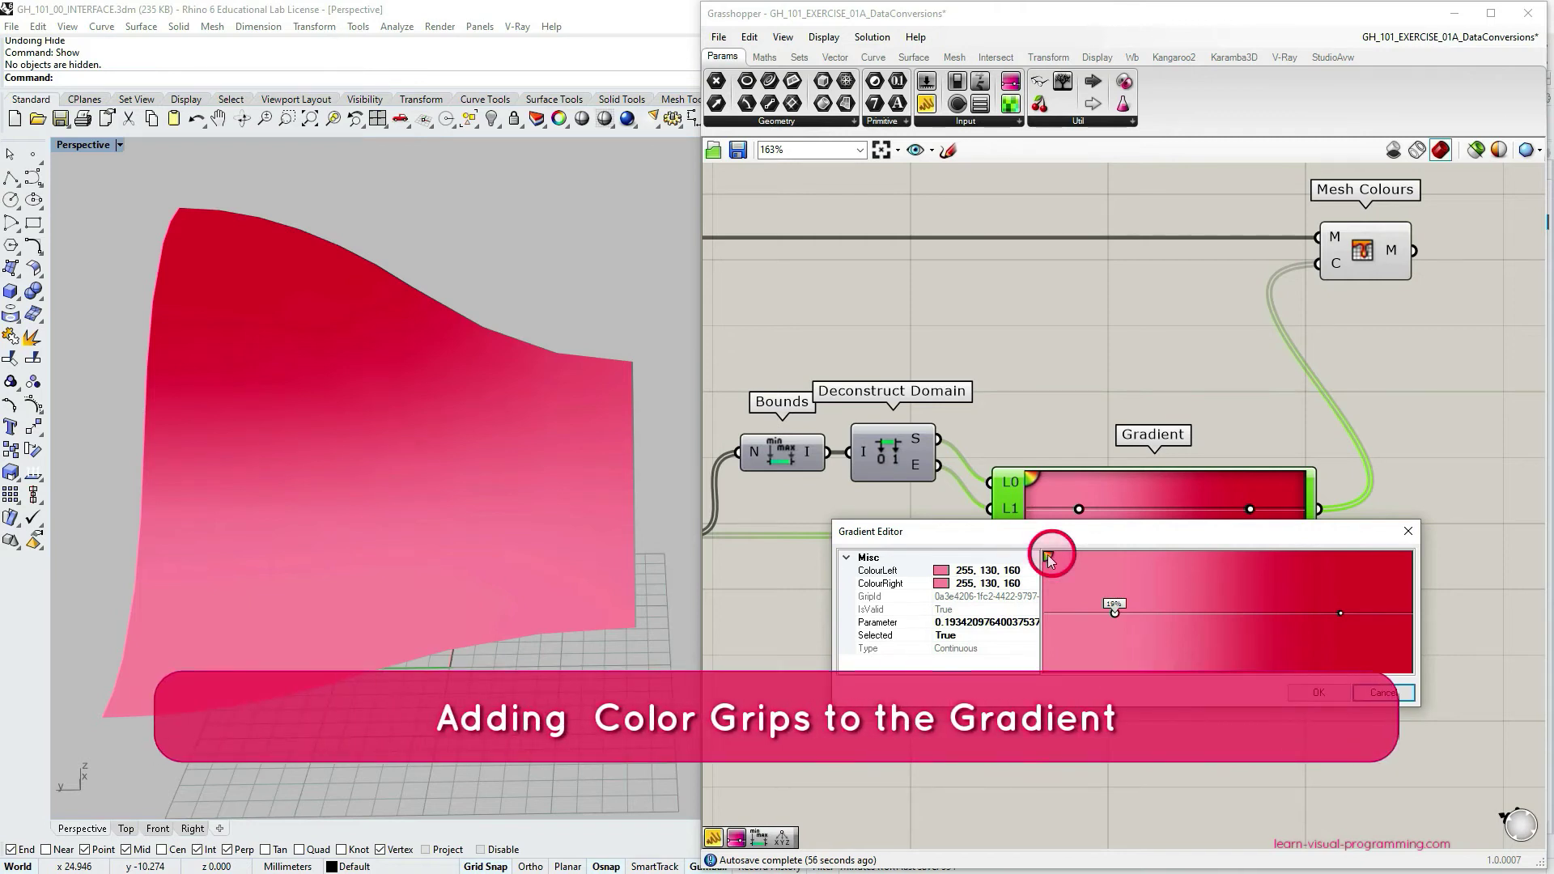
left_click_drag(1048, 555, 1045, 613)
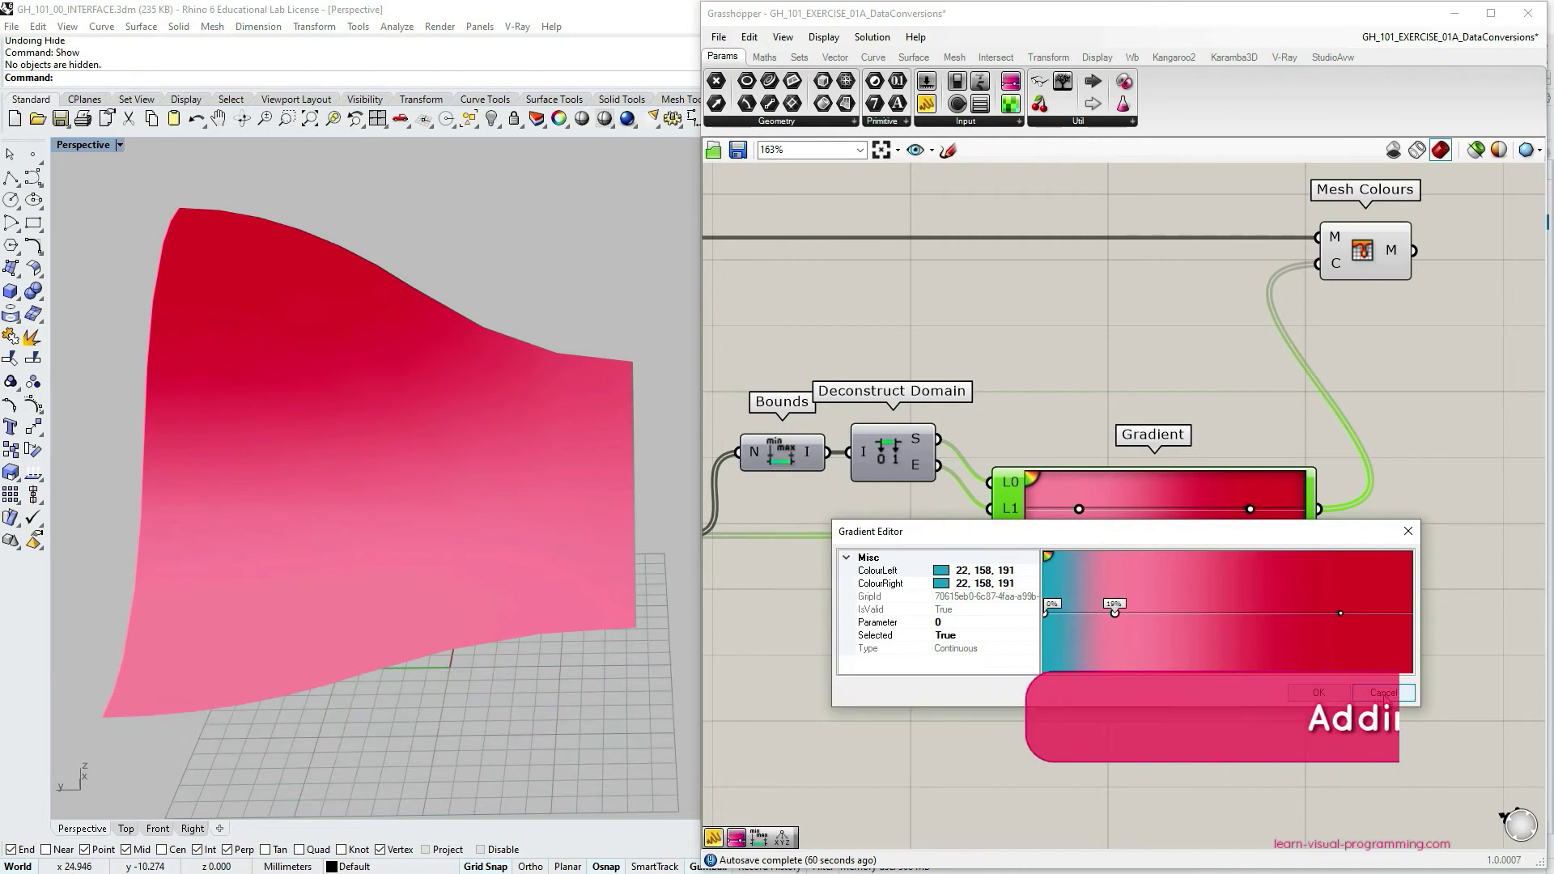
Discard the stray grip, add a cyan stop at the Gradient's start, and slide the pink grip to 45%
left_click(1383, 695)
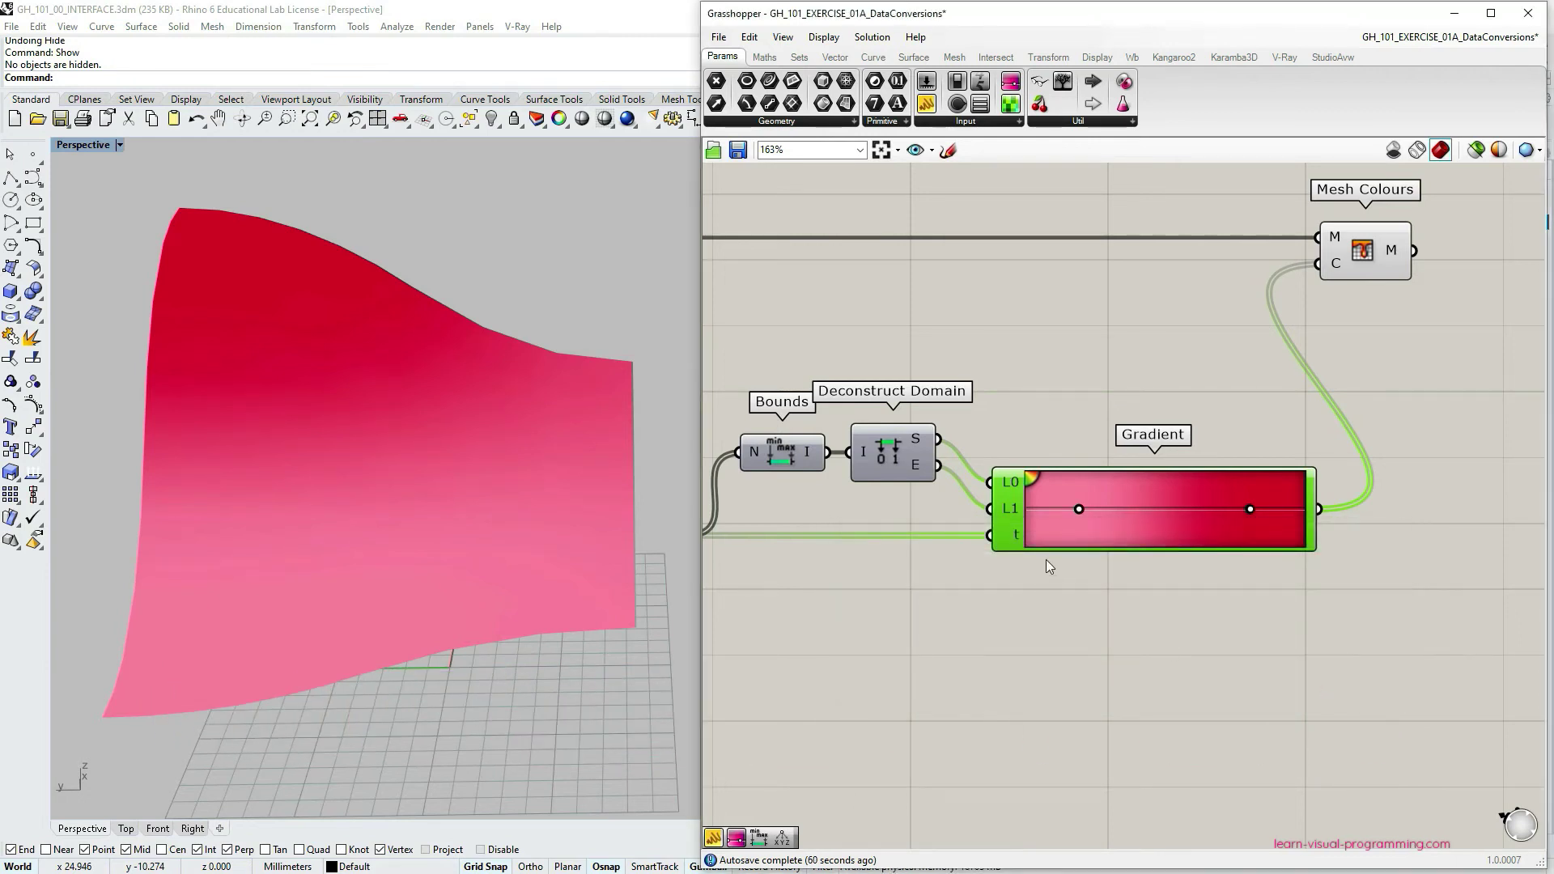
left_click(1035, 478)
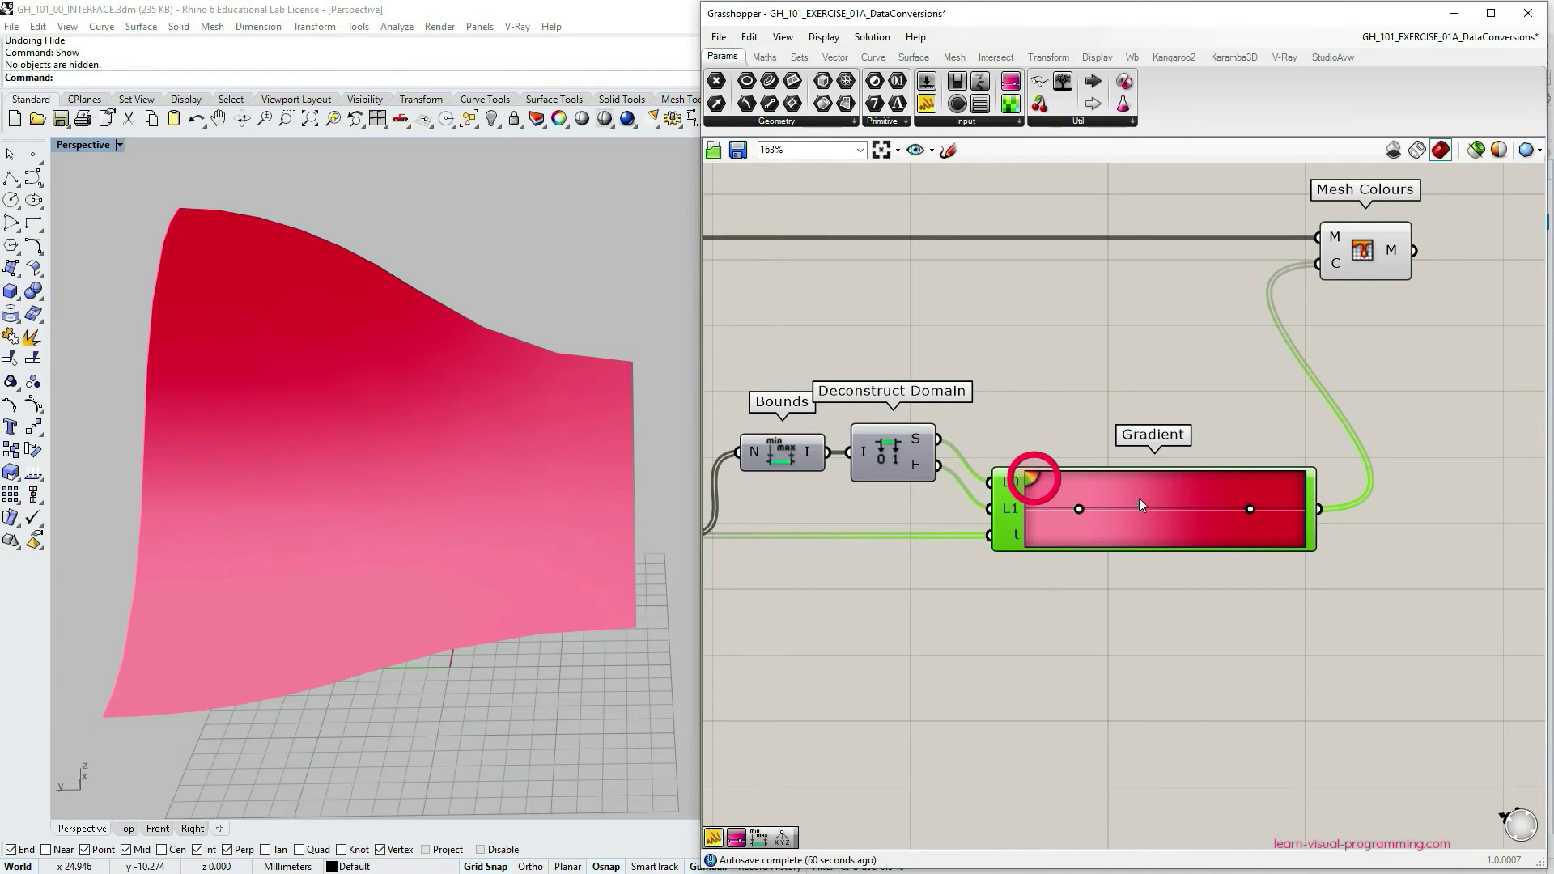
left_click(1032, 479)
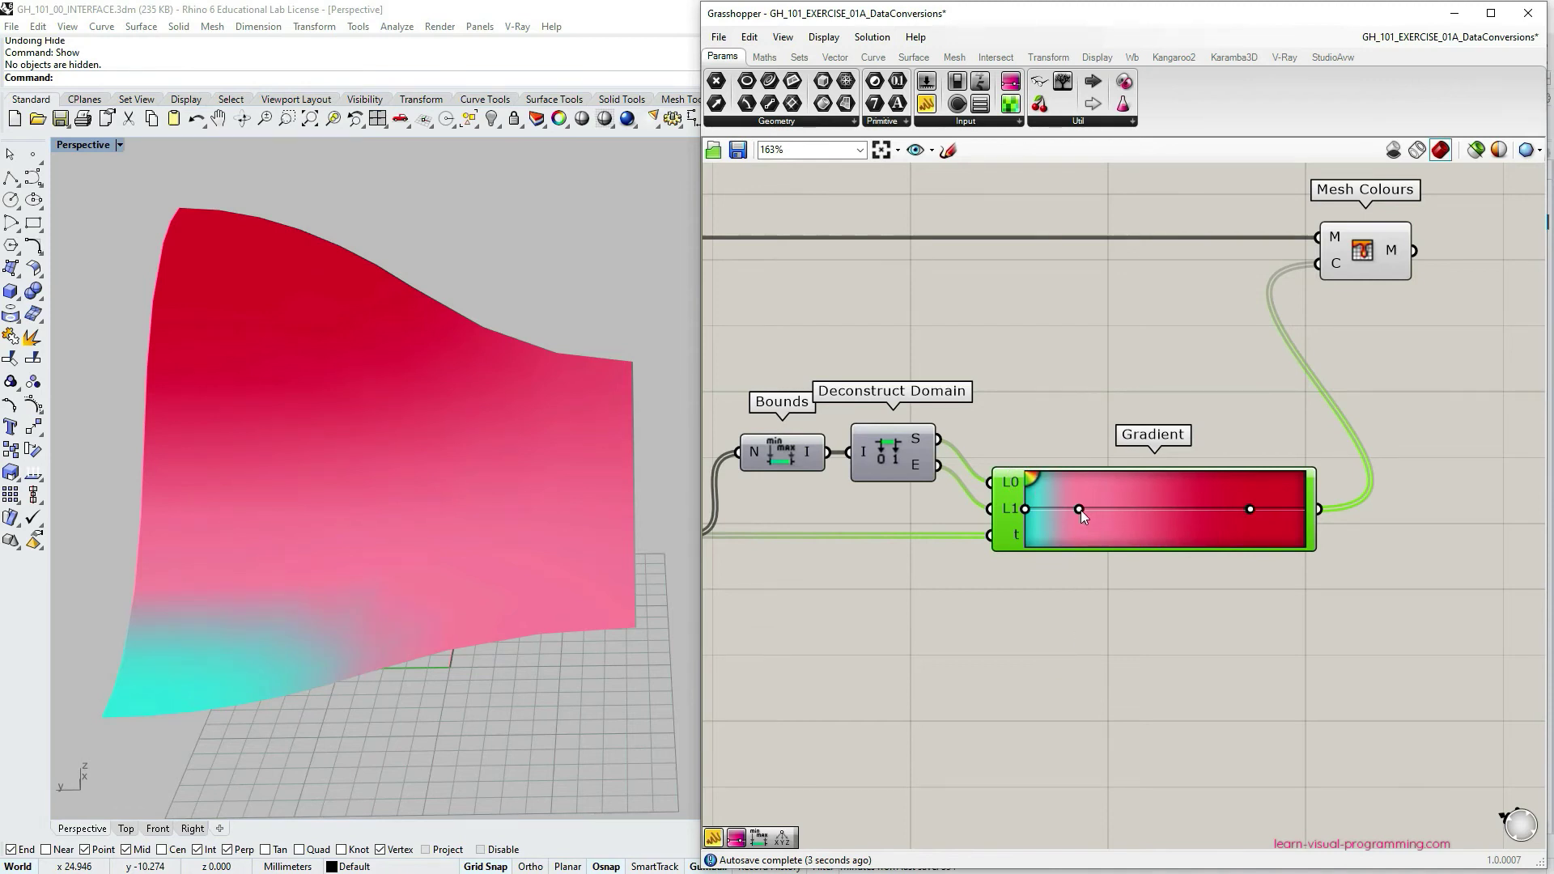
left_click_drag(1080, 510, 1150, 509)
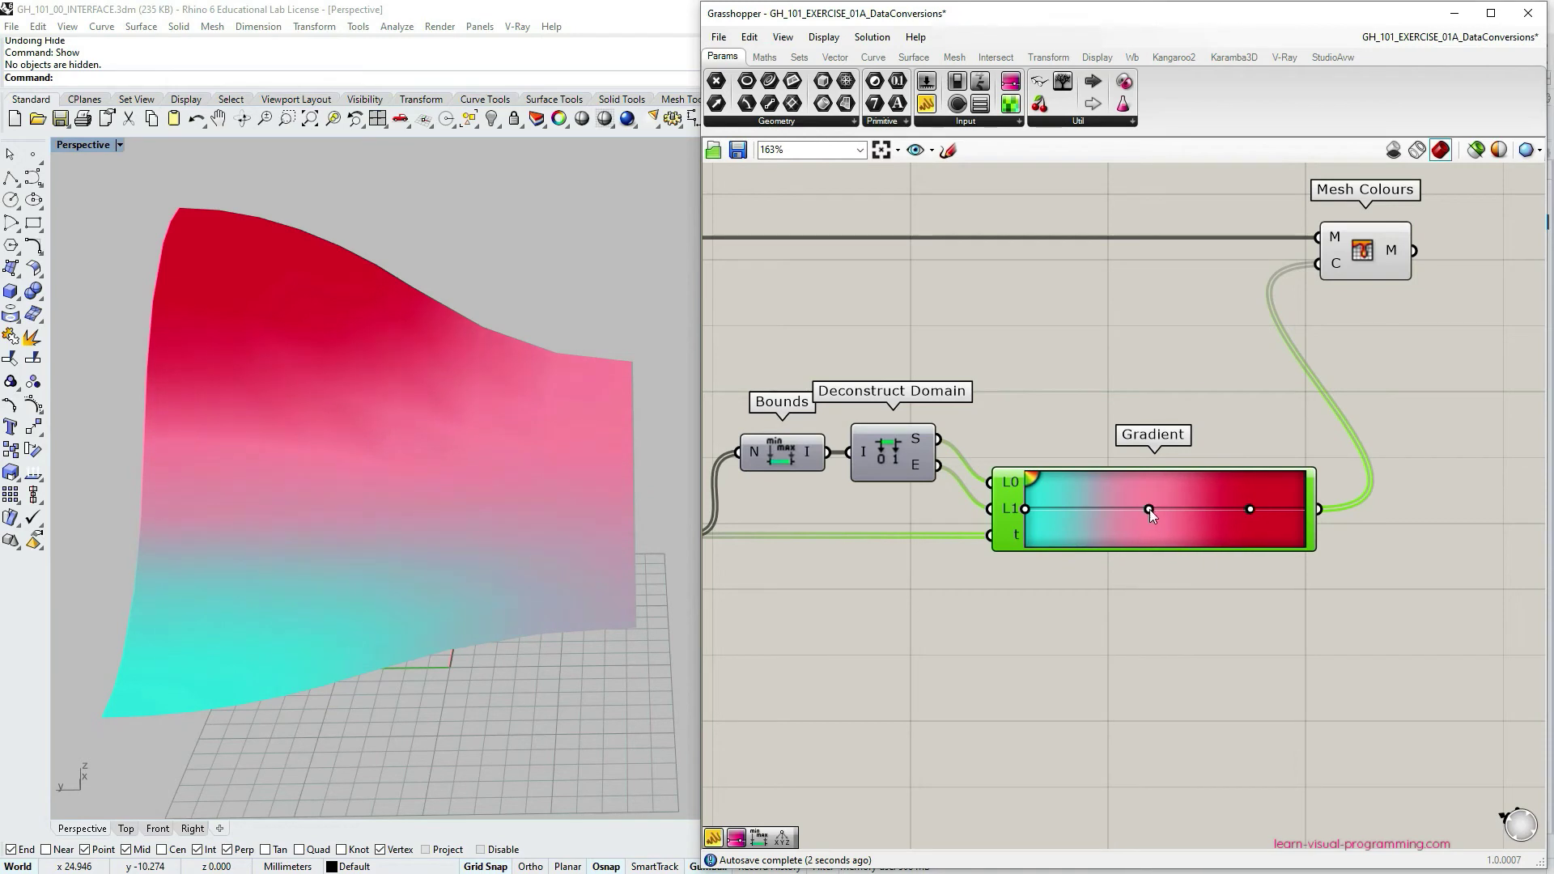
Set the start grip's left and right colours to light pink in the Gradient Editor
double_click(1024, 508)
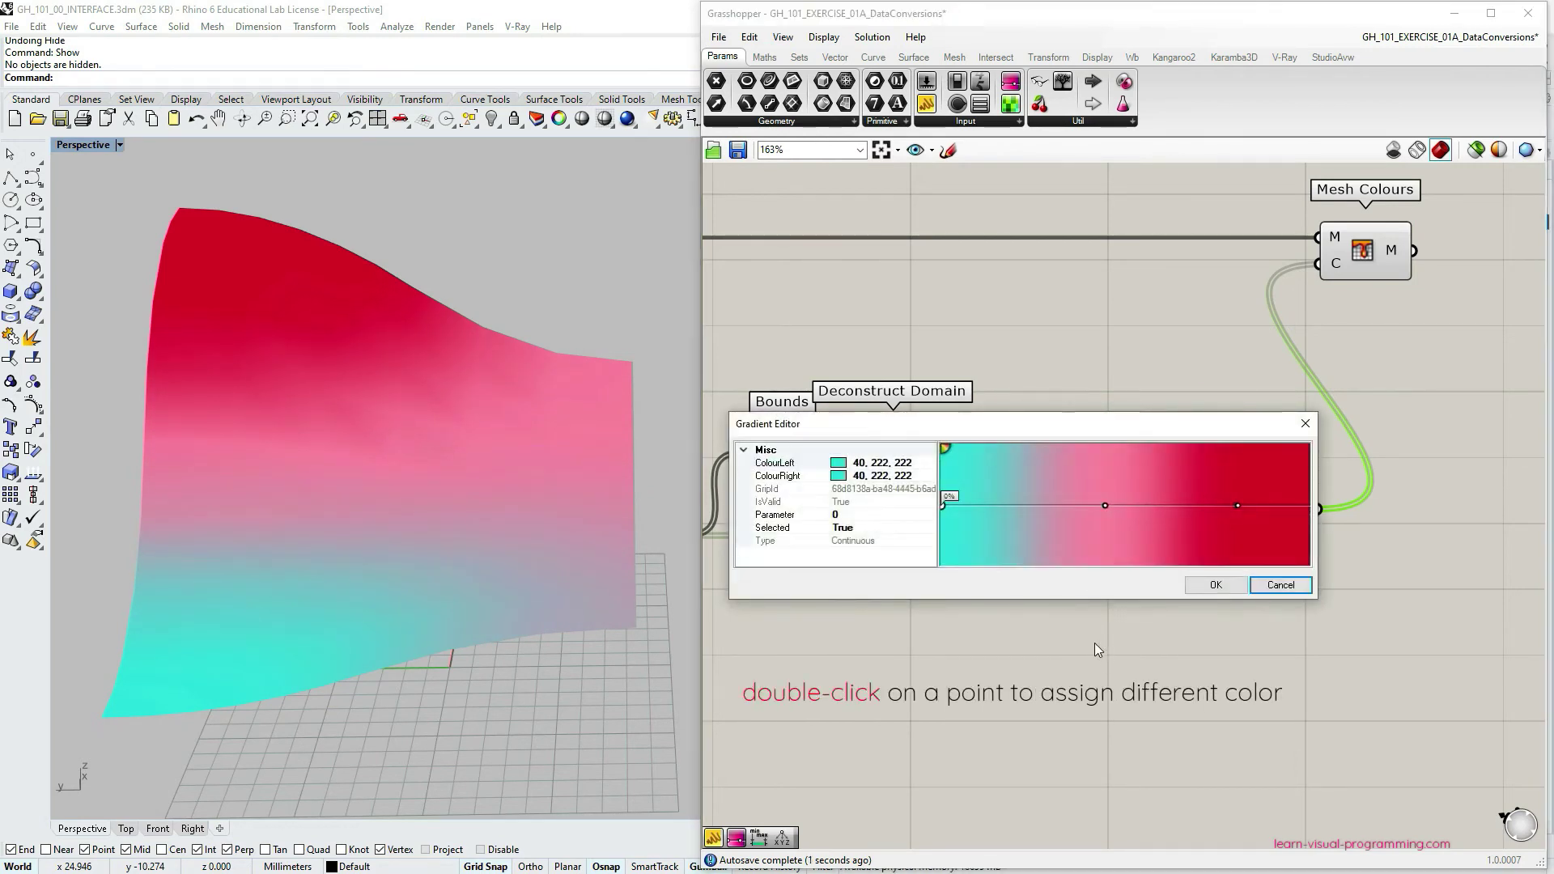
left_click(922, 463)
left_click(929, 463)
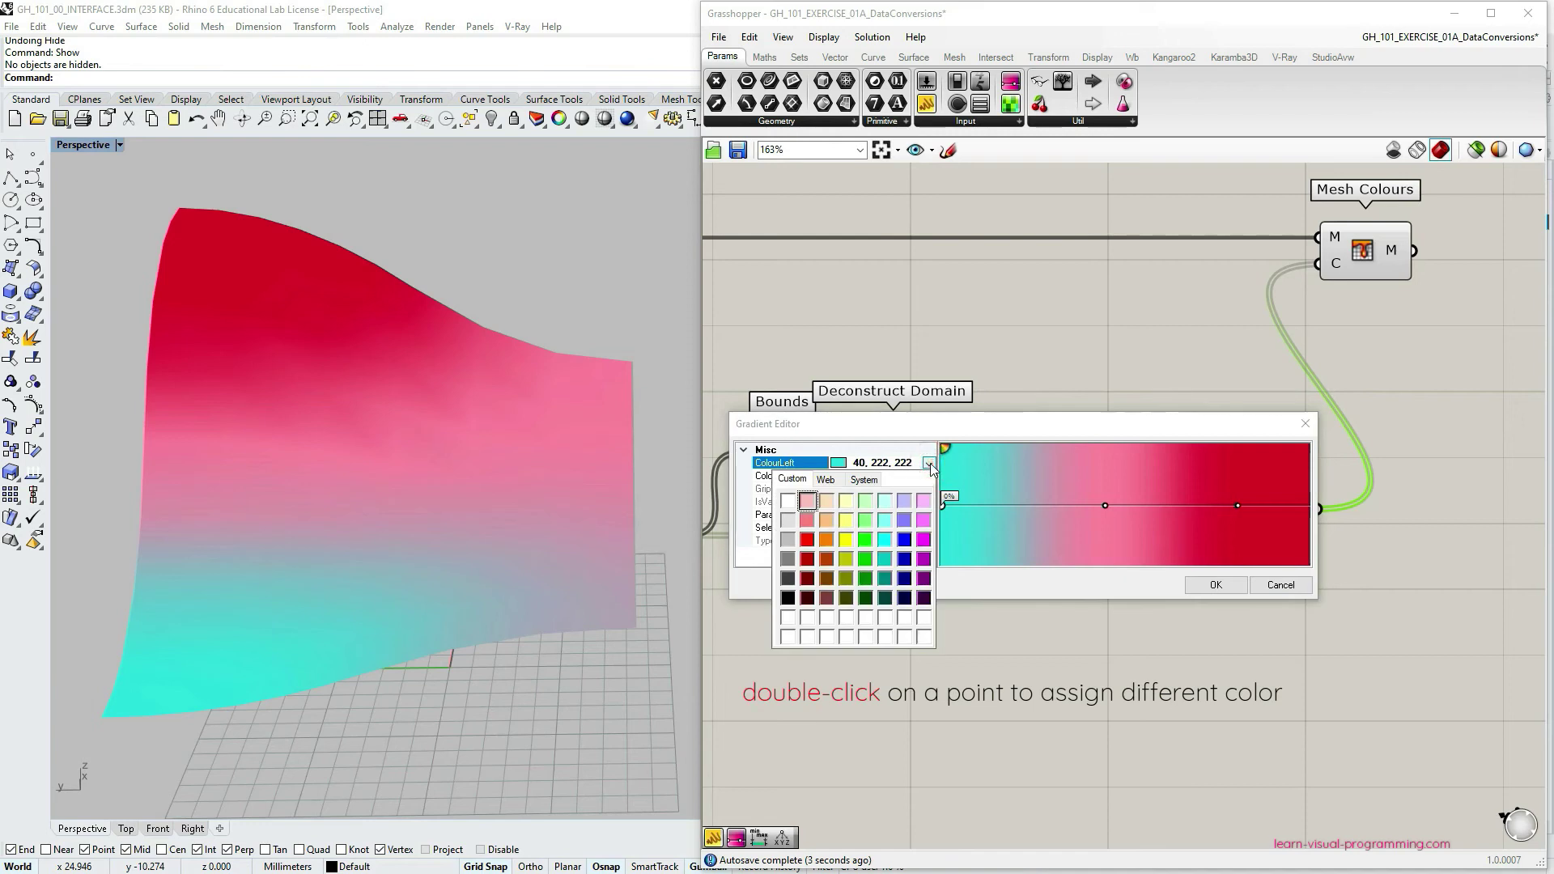
left_click(808, 502)
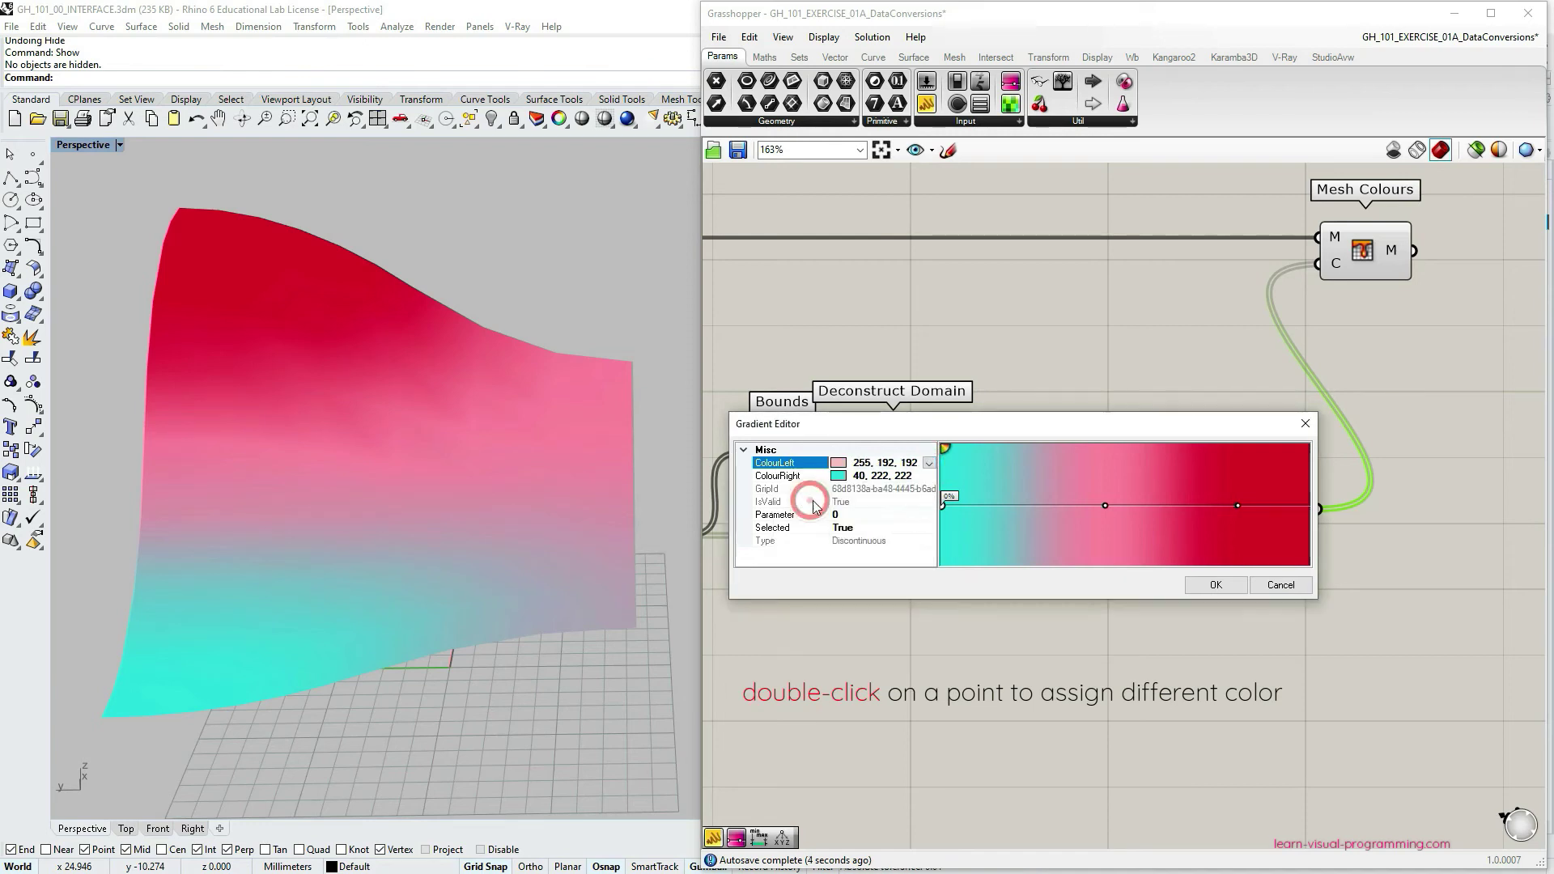
left_click(930, 477)
left_click(930, 477)
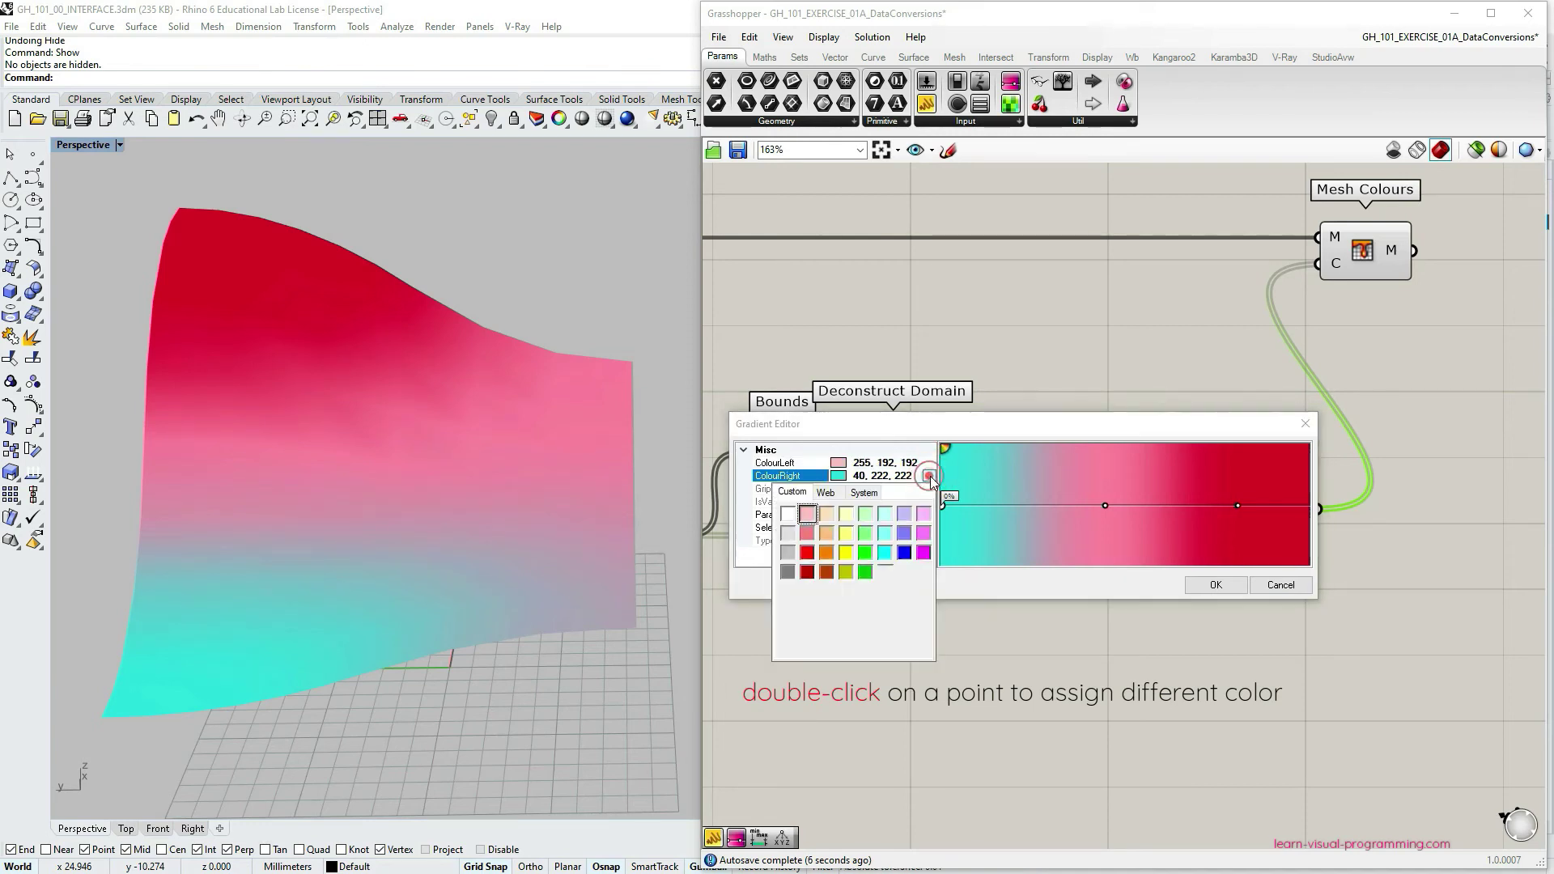
left_click(815, 518)
Move the middle grip to 50% and the deep red grip to the far end
left_click(1108, 506)
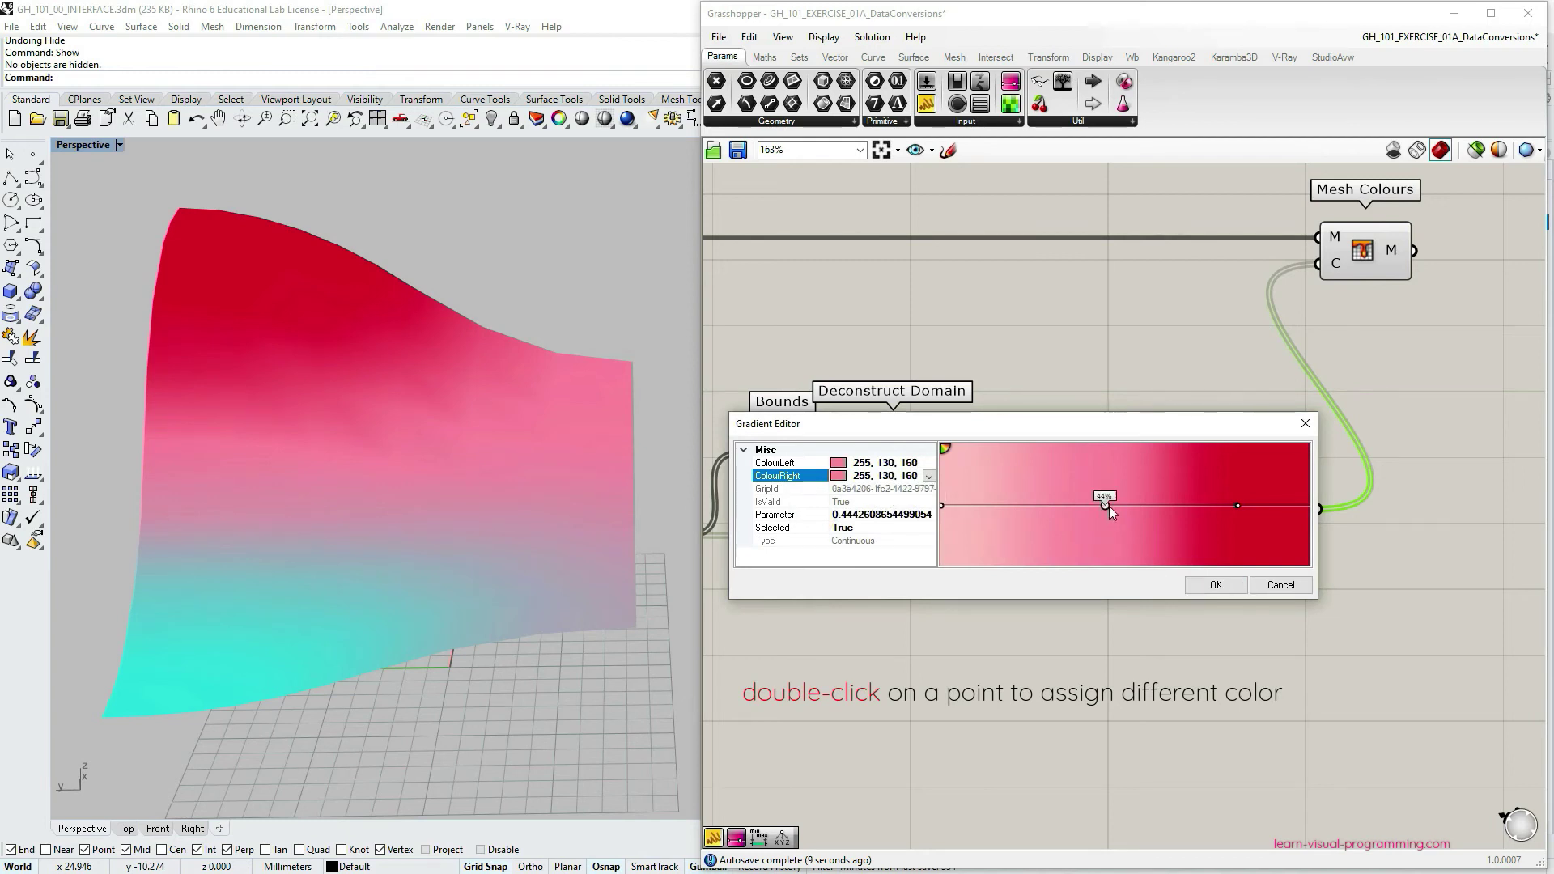
left_click_drag(1113, 508, 1125, 508)
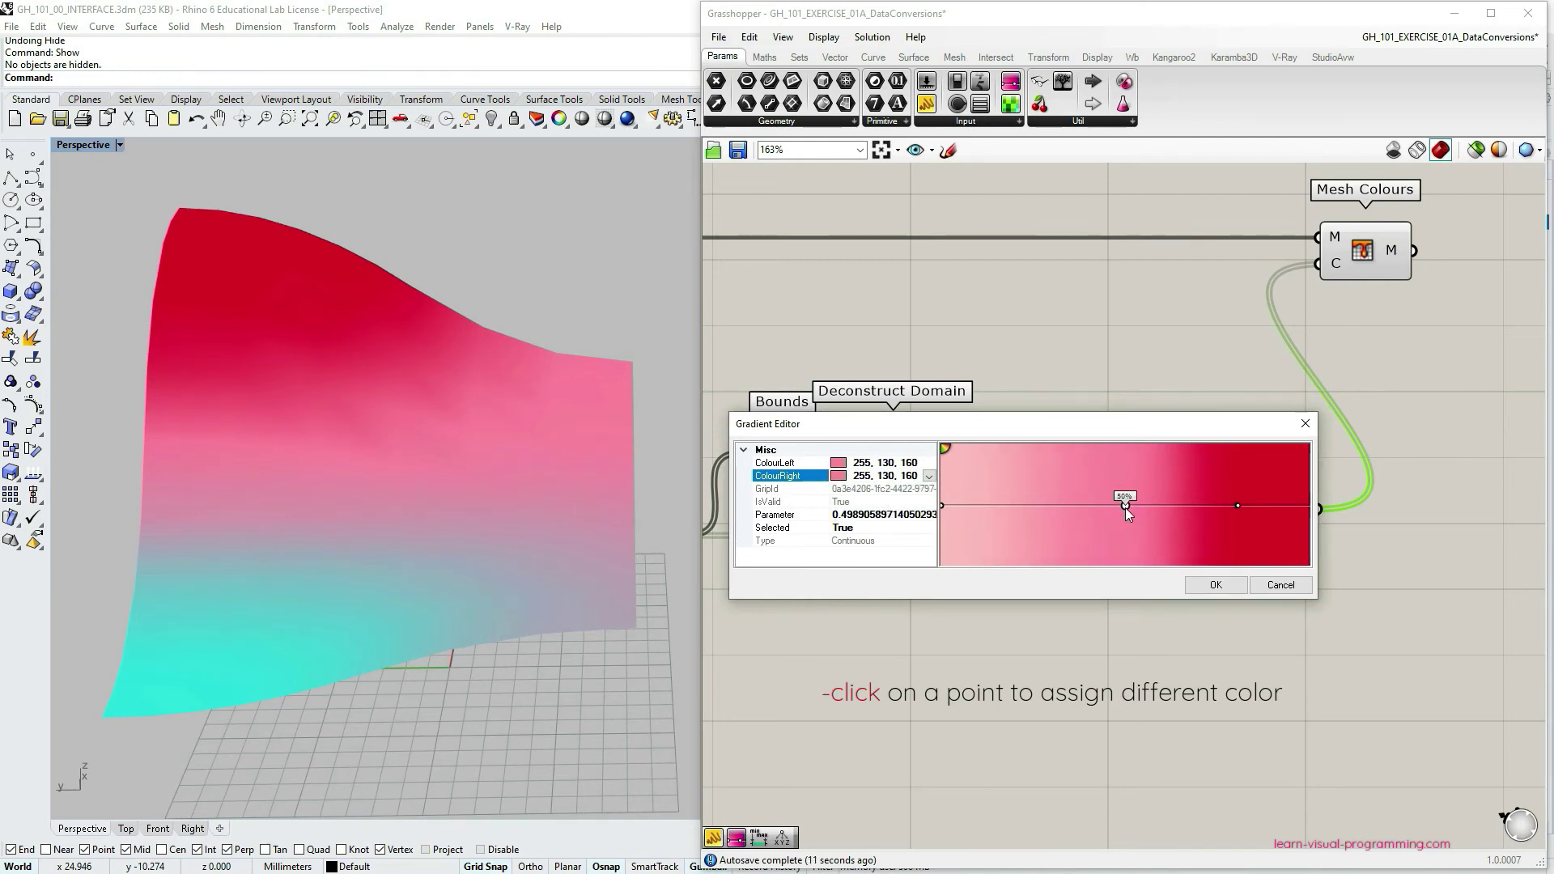
left_click_drag(1237, 506, 1308, 506)
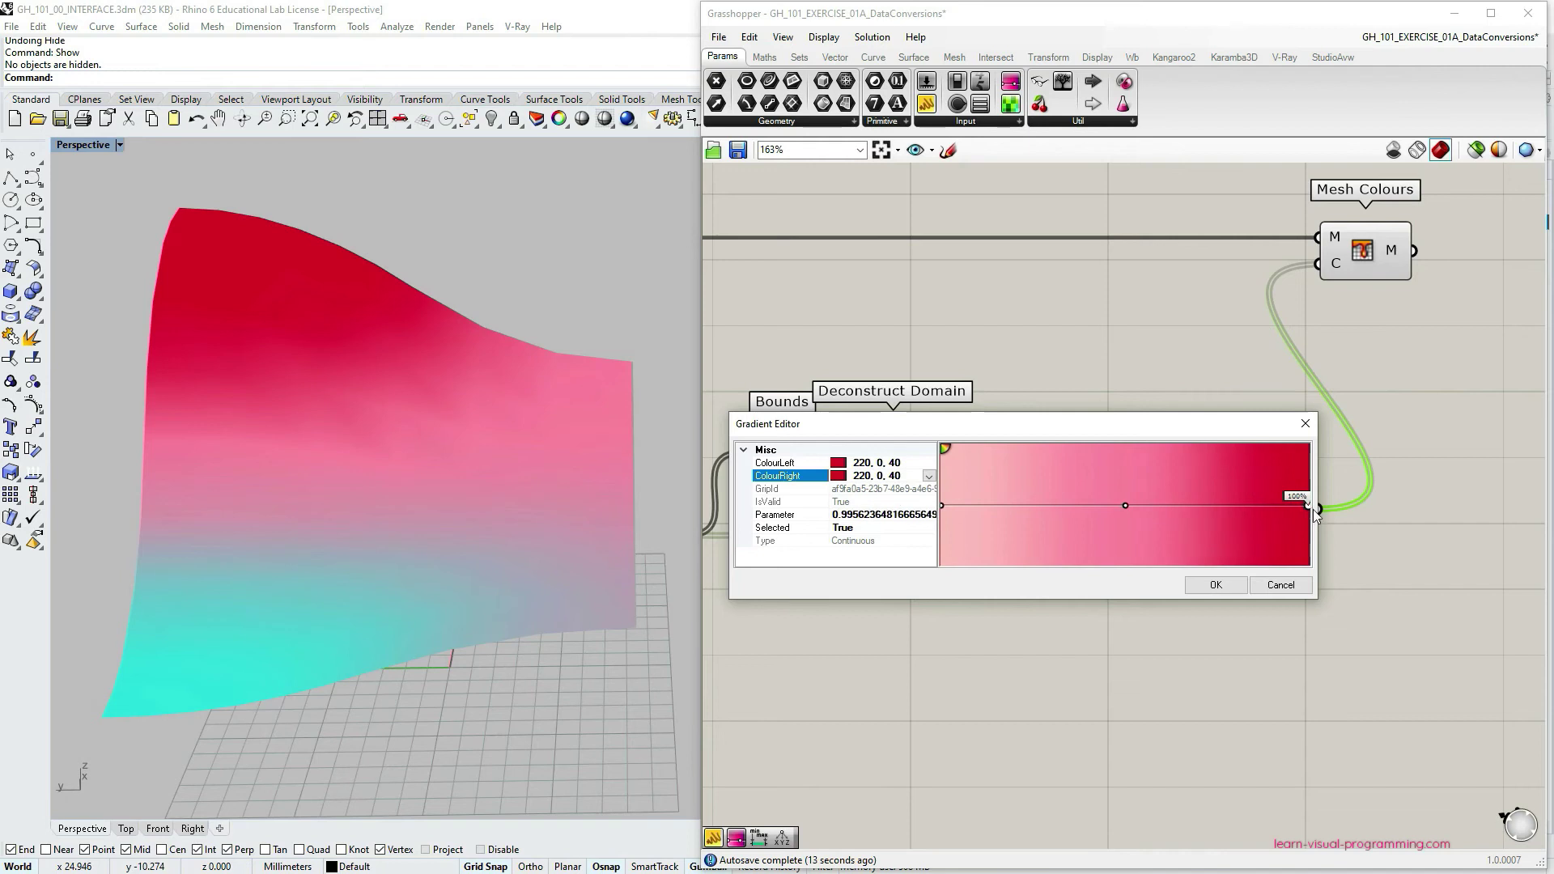
Apply the editor changes, then try a green grip at the start and reposition the grips
left_click(1217, 585)
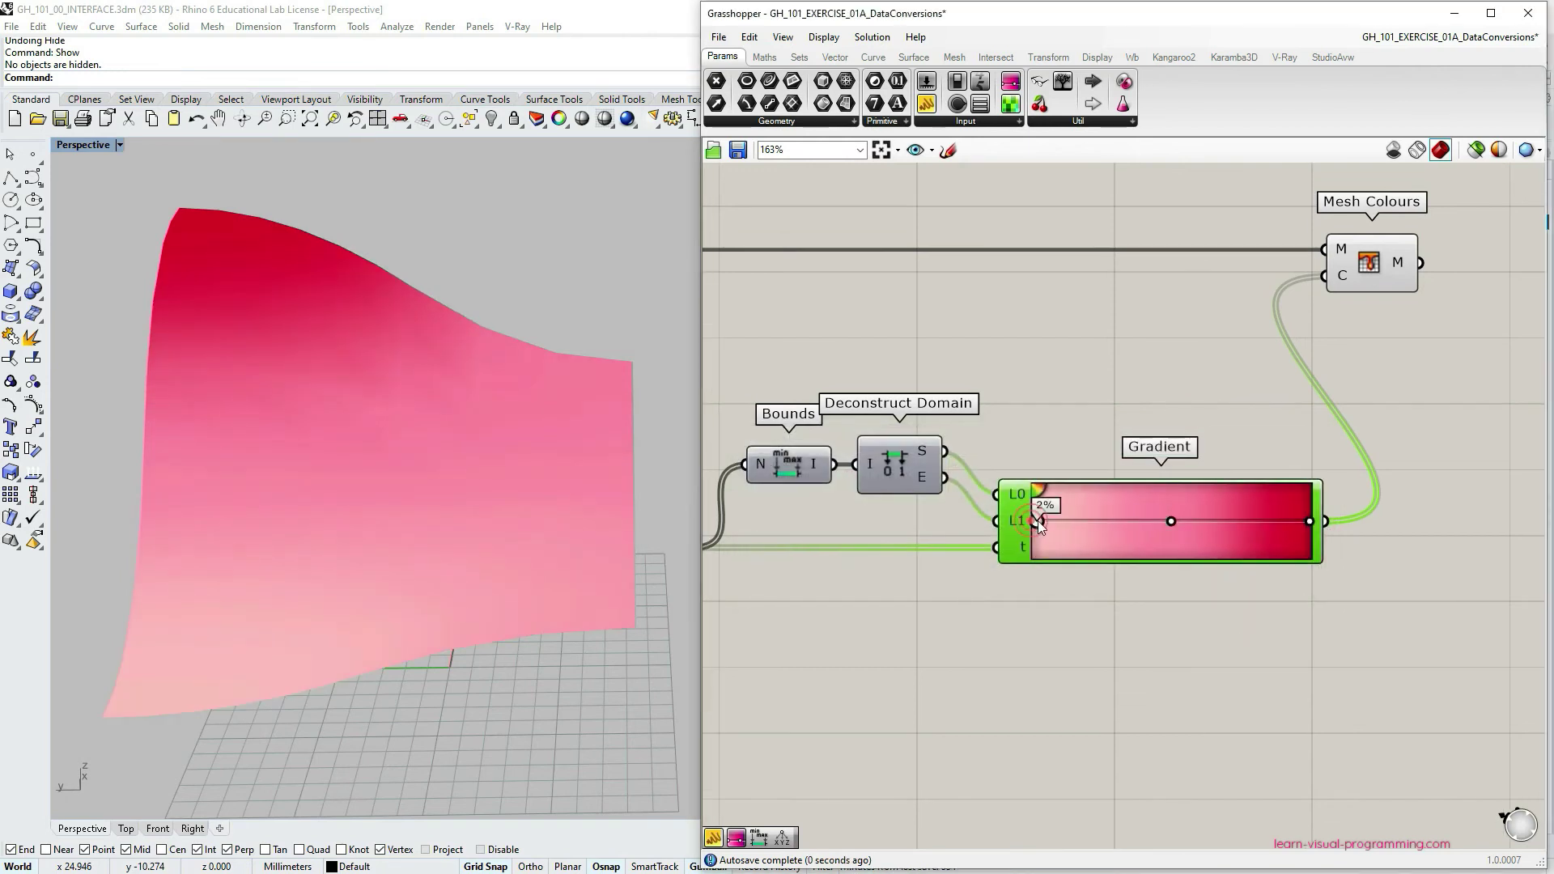
left_click_drag(1065, 522, 1087, 523)
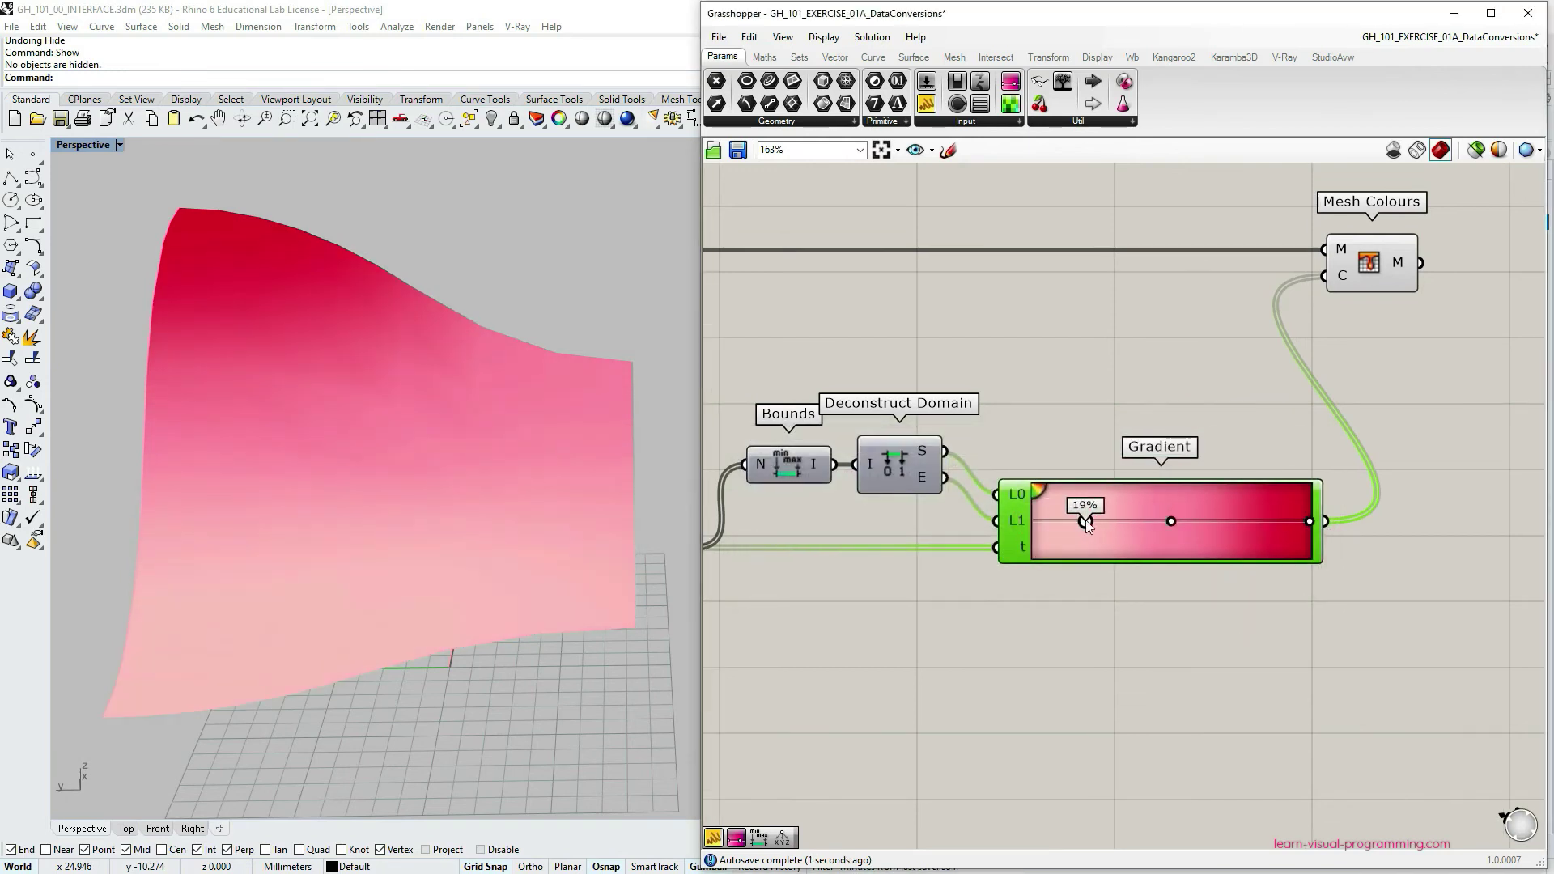
left_click(1038, 489)
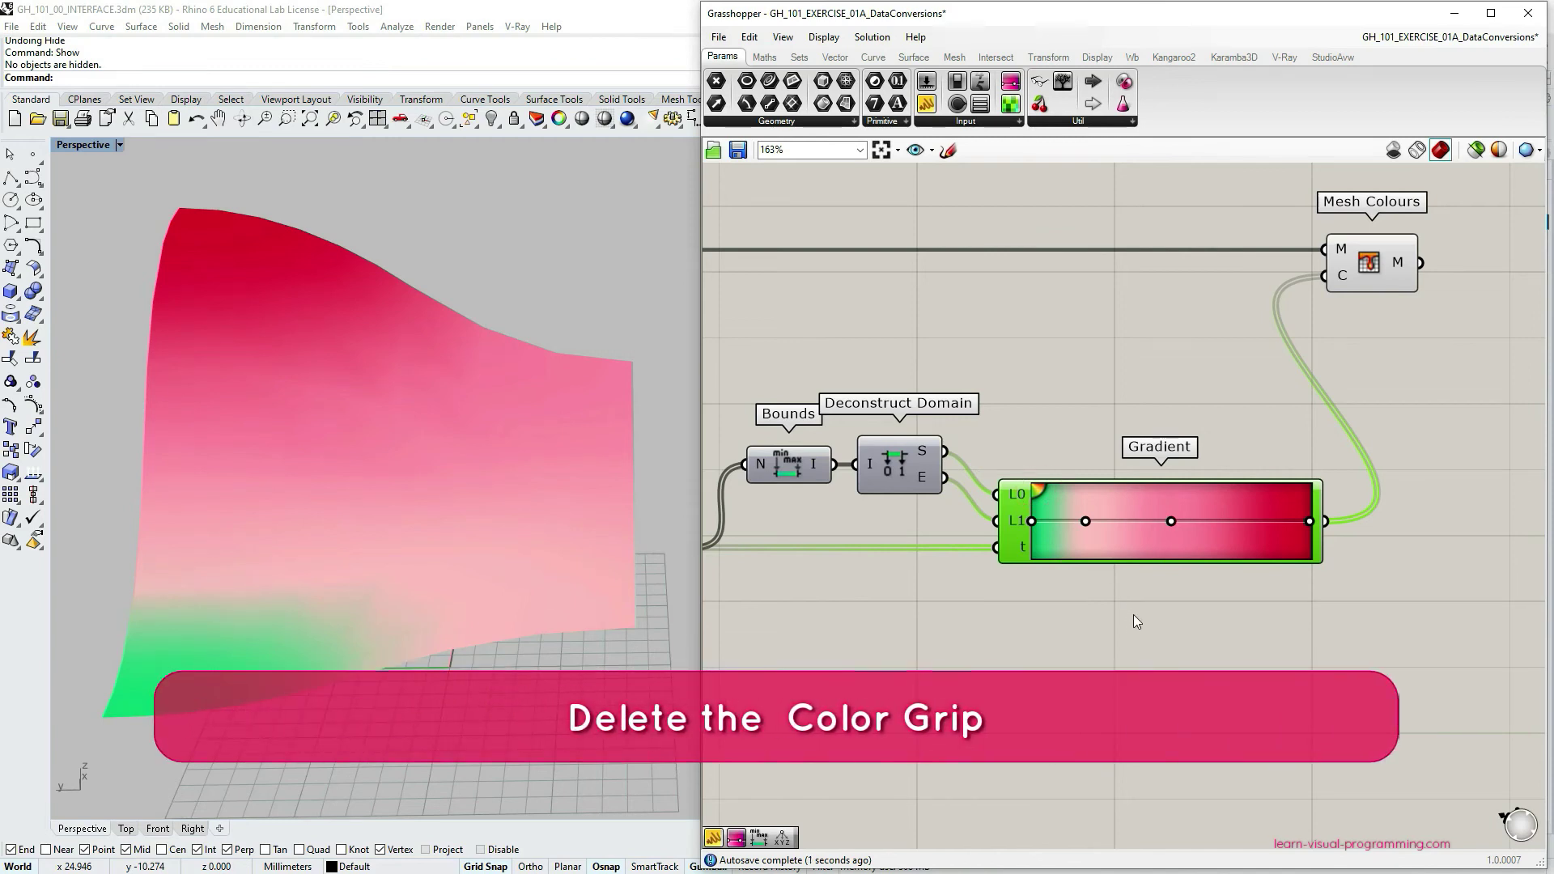
left_click_drag(1086, 522, 1197, 520)
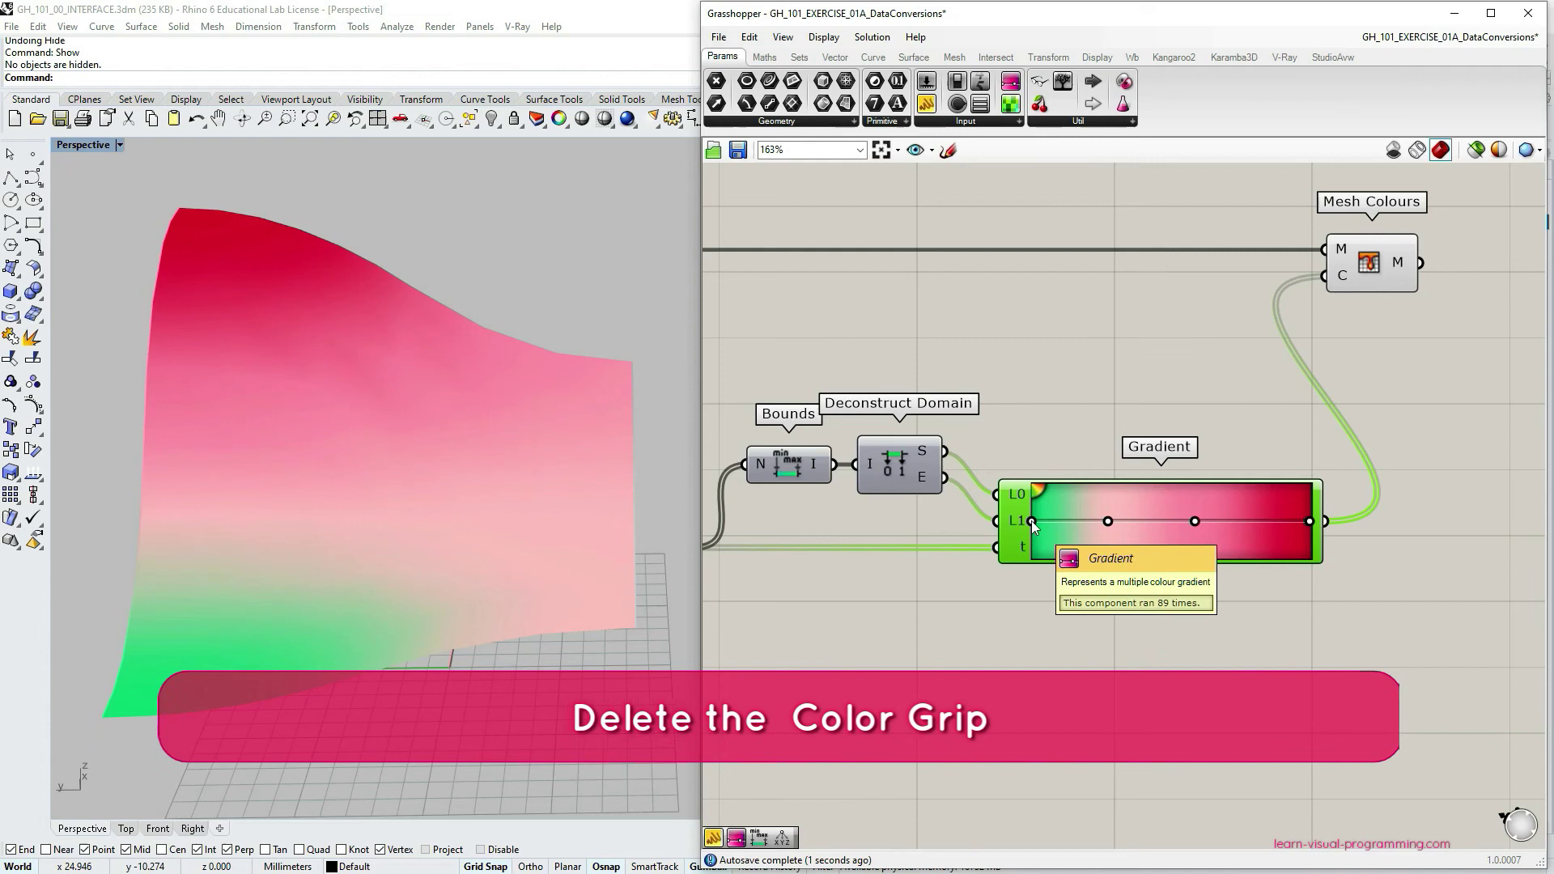
Drag the green and extra grips off the Gradient, returning the middle grip to about 50%
left_click_drag(1031, 521, 1035, 623)
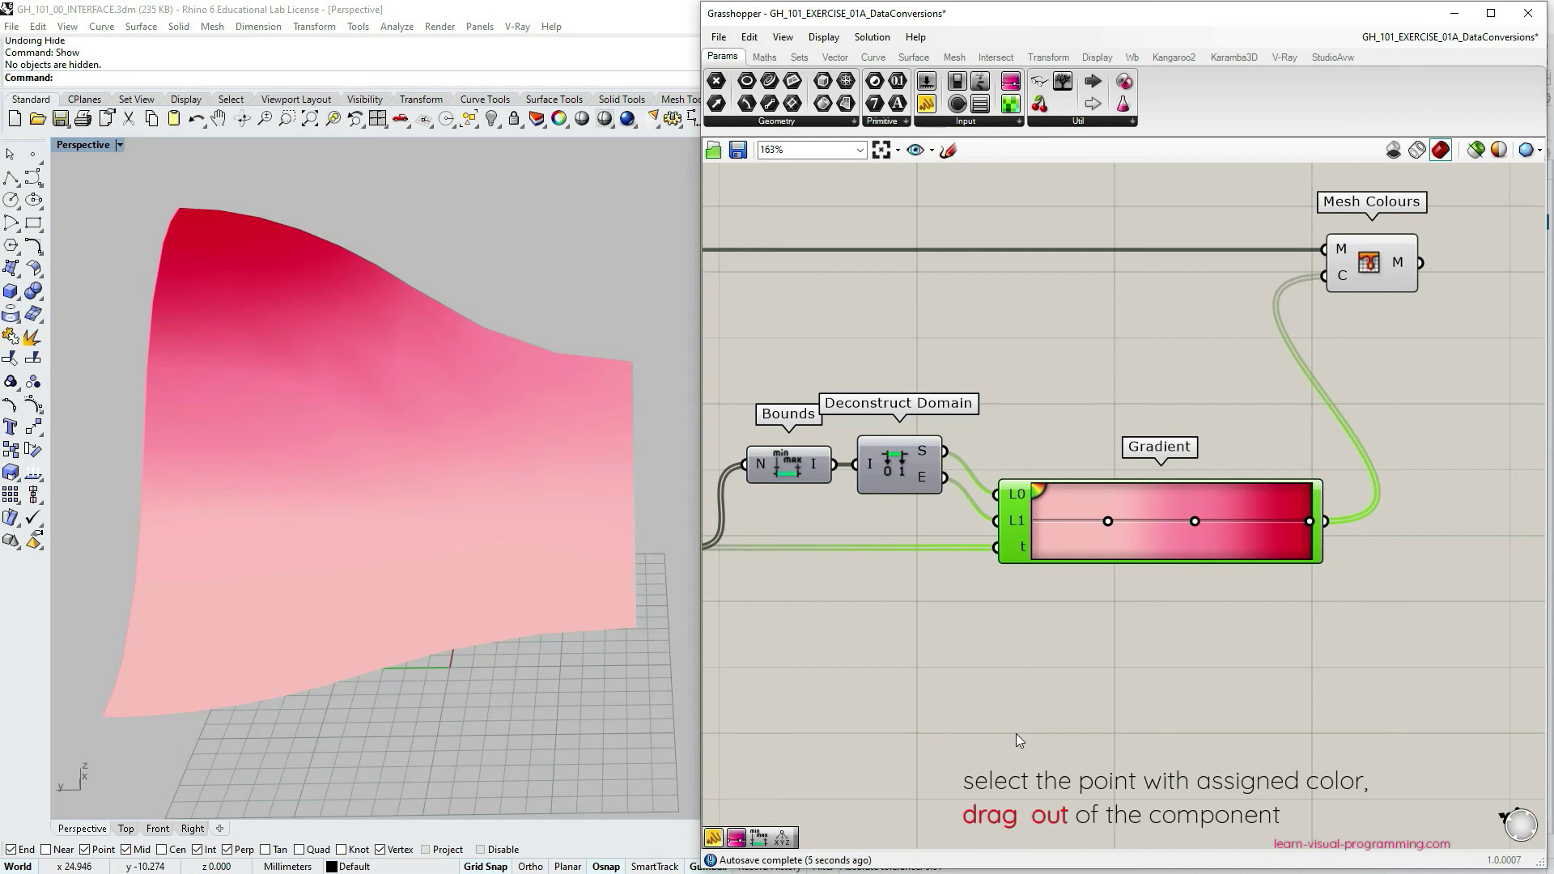
left_click_drag(1109, 521, 997, 526)
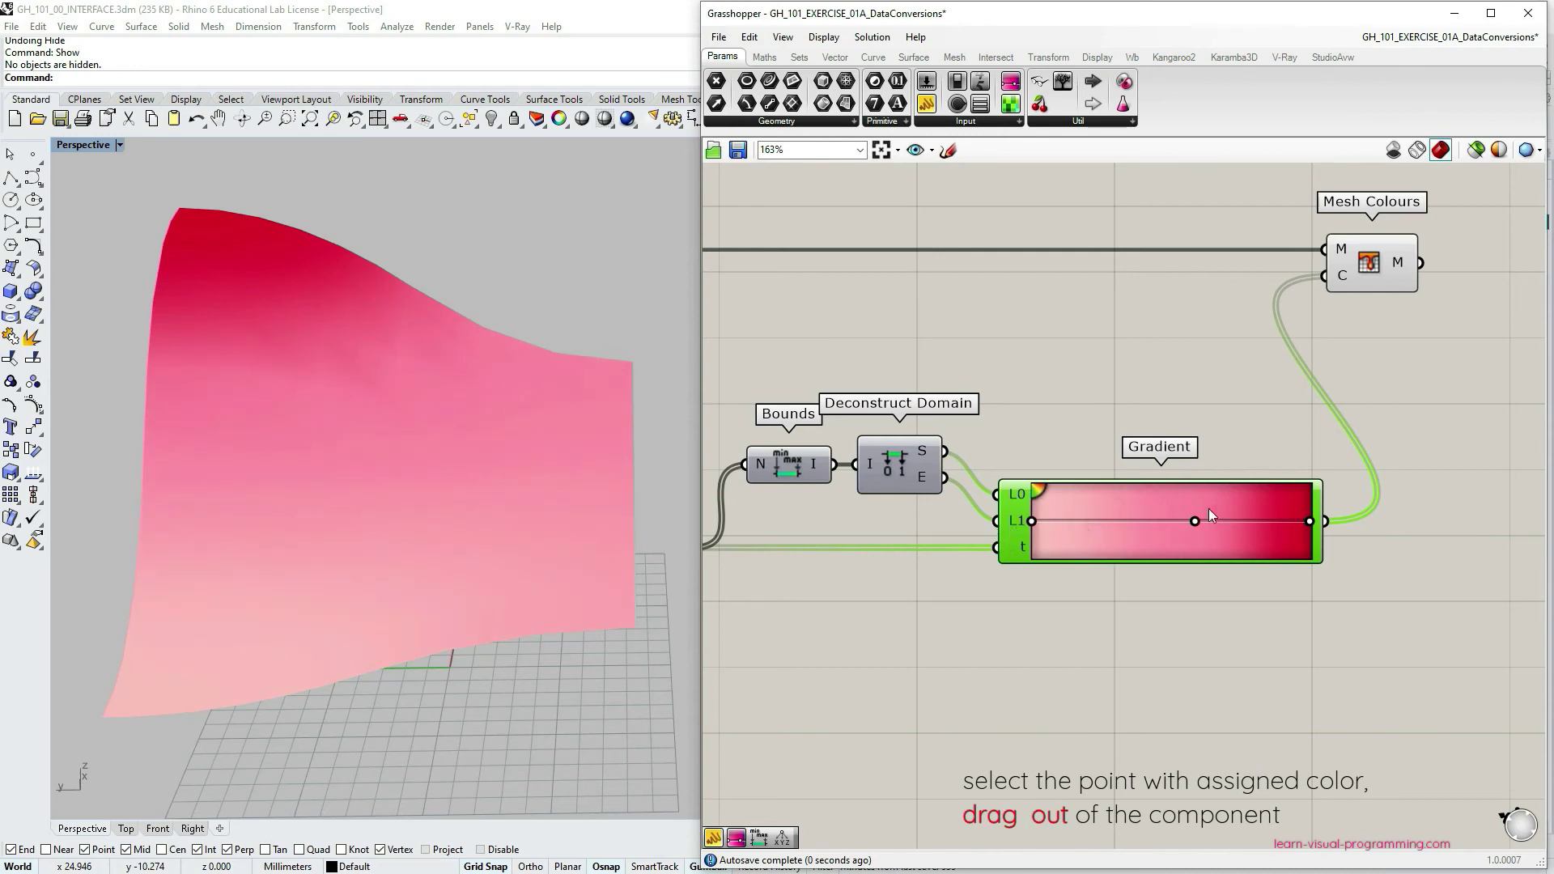
left_click_drag(1180, 522, 1159, 521)
Delete the last saved gradient preset from the Gradient's Presets menu
right_click(1159, 521)
left_click(1077, 443)
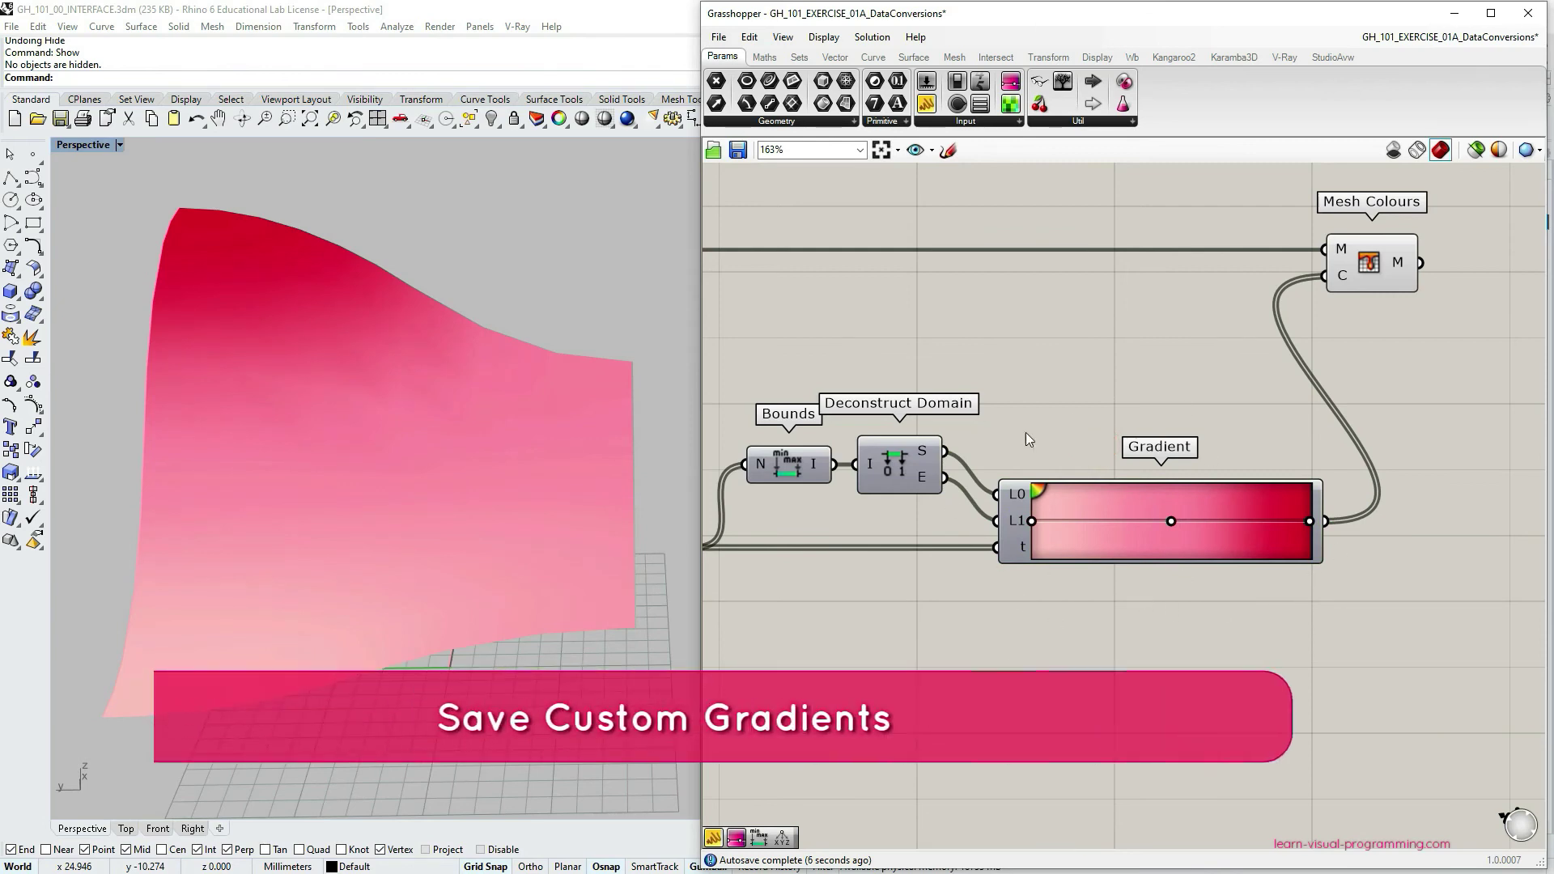
right_click(1119, 541)
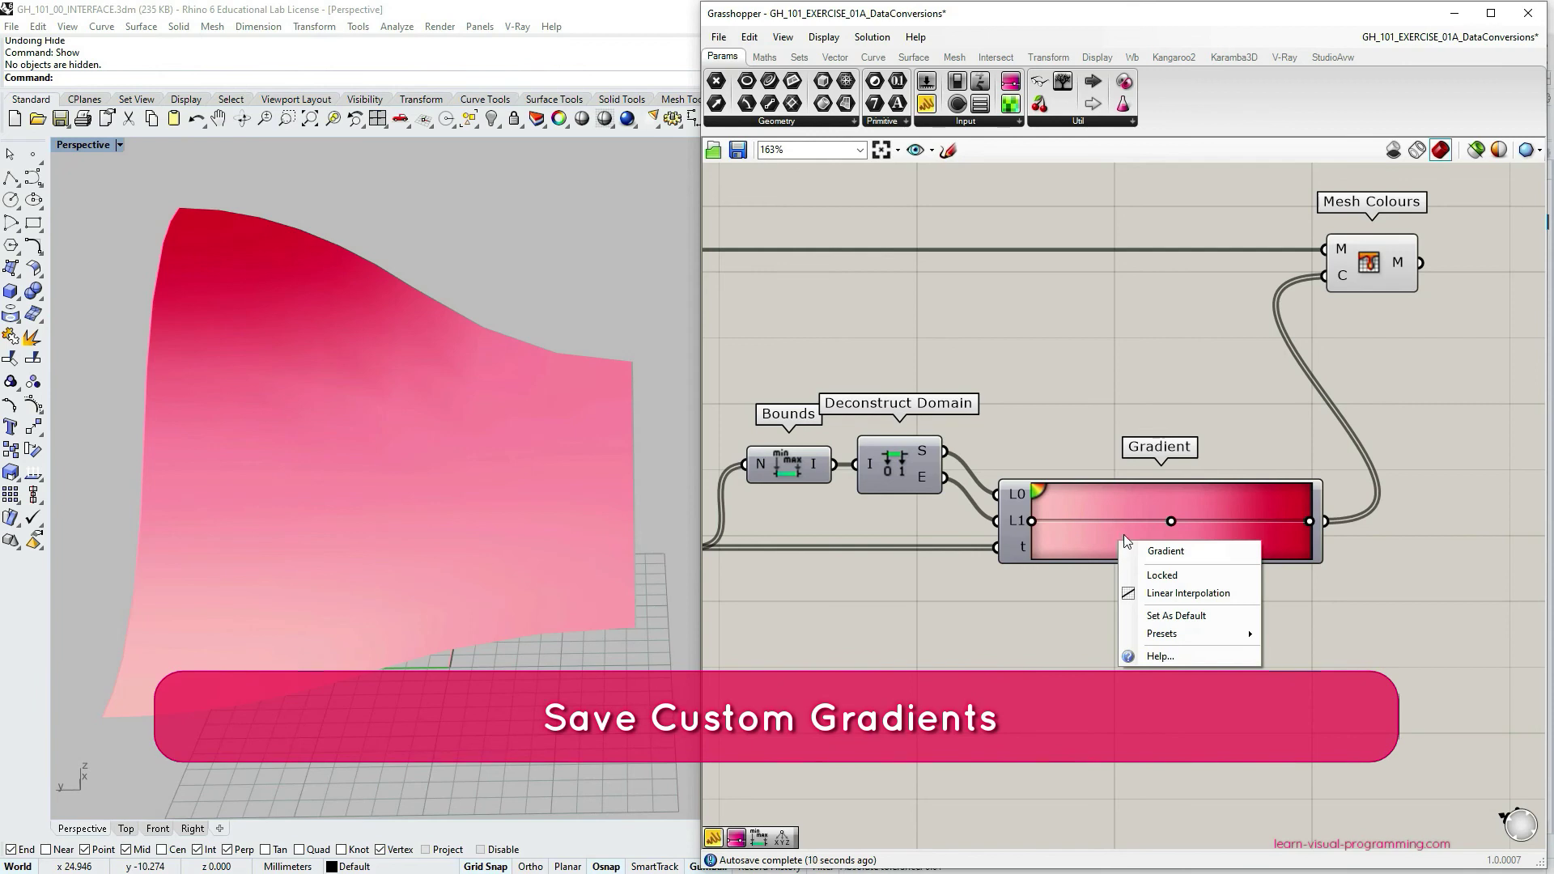
mouse_move(1227, 633)
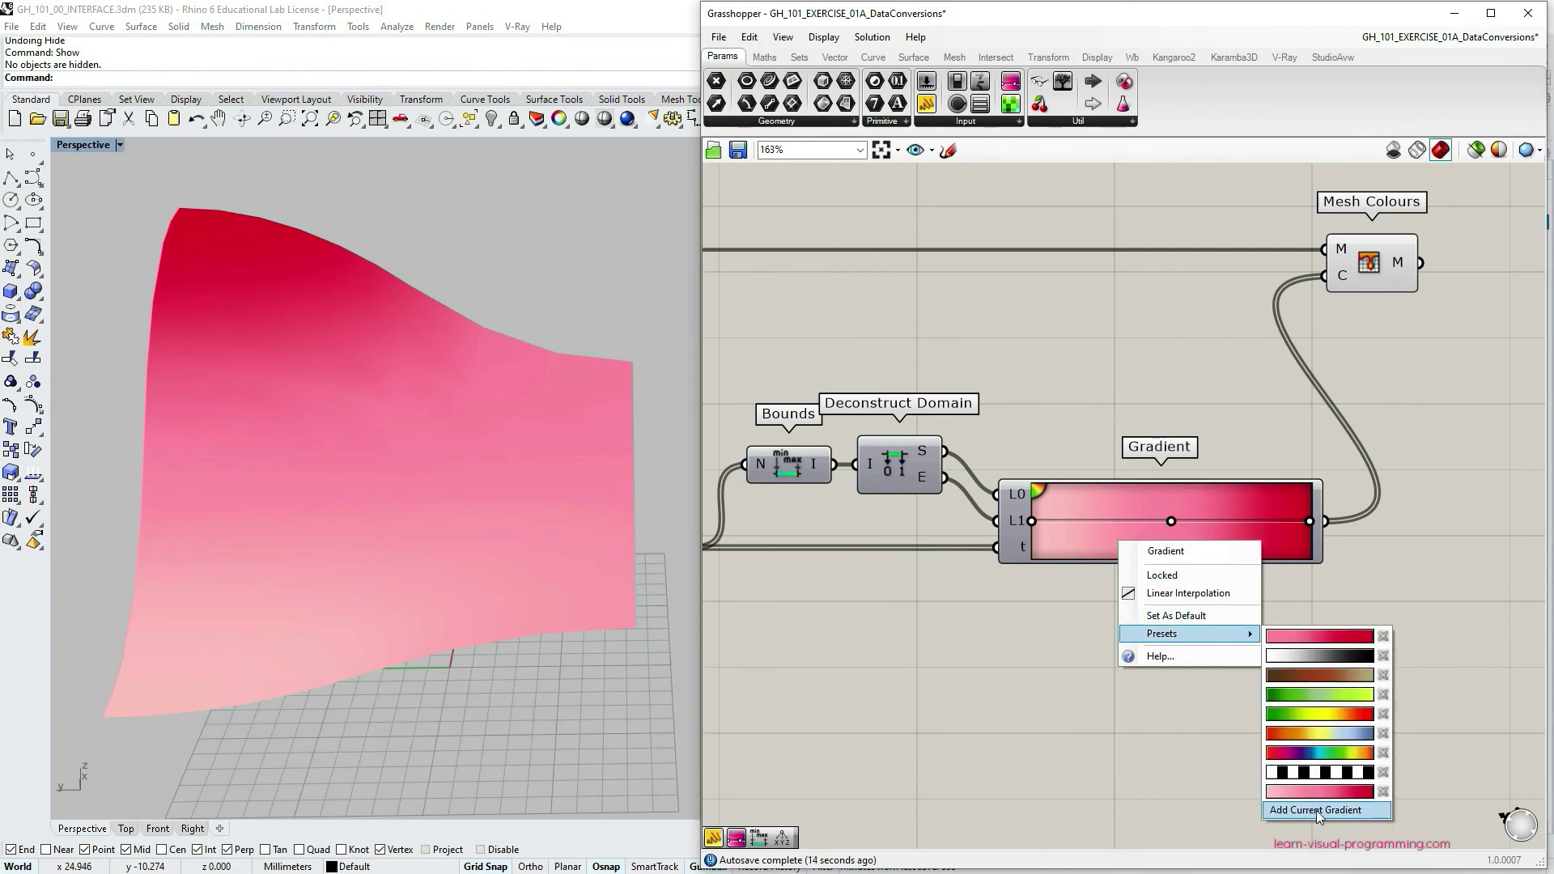
left_click(1384, 792)
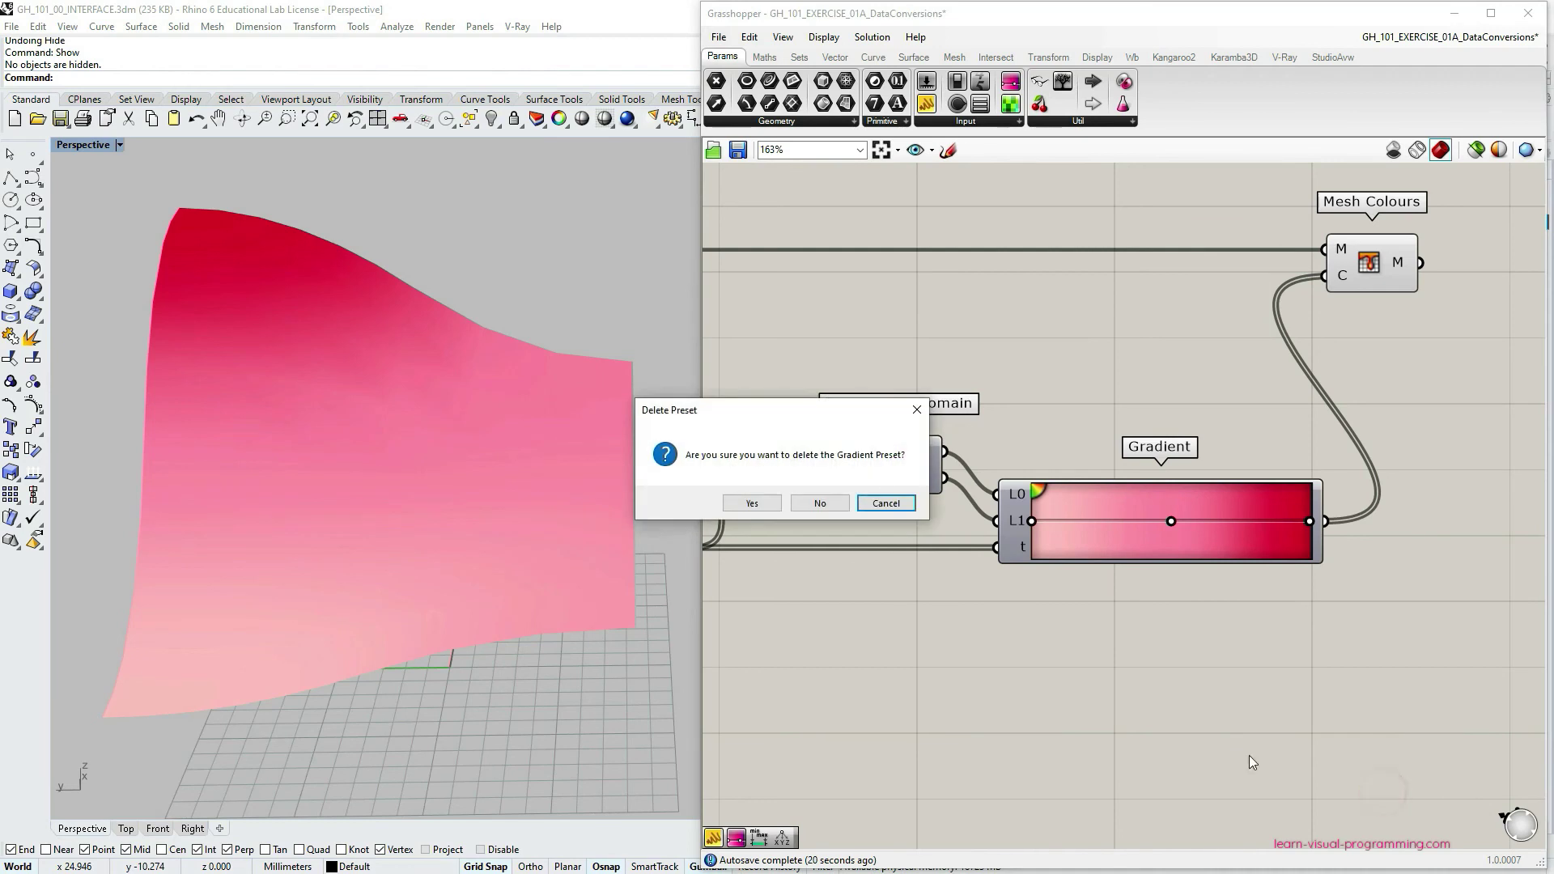
left_click(755, 502)
Save the current pink-to-red gradient as a new preset
right_click(1099, 547)
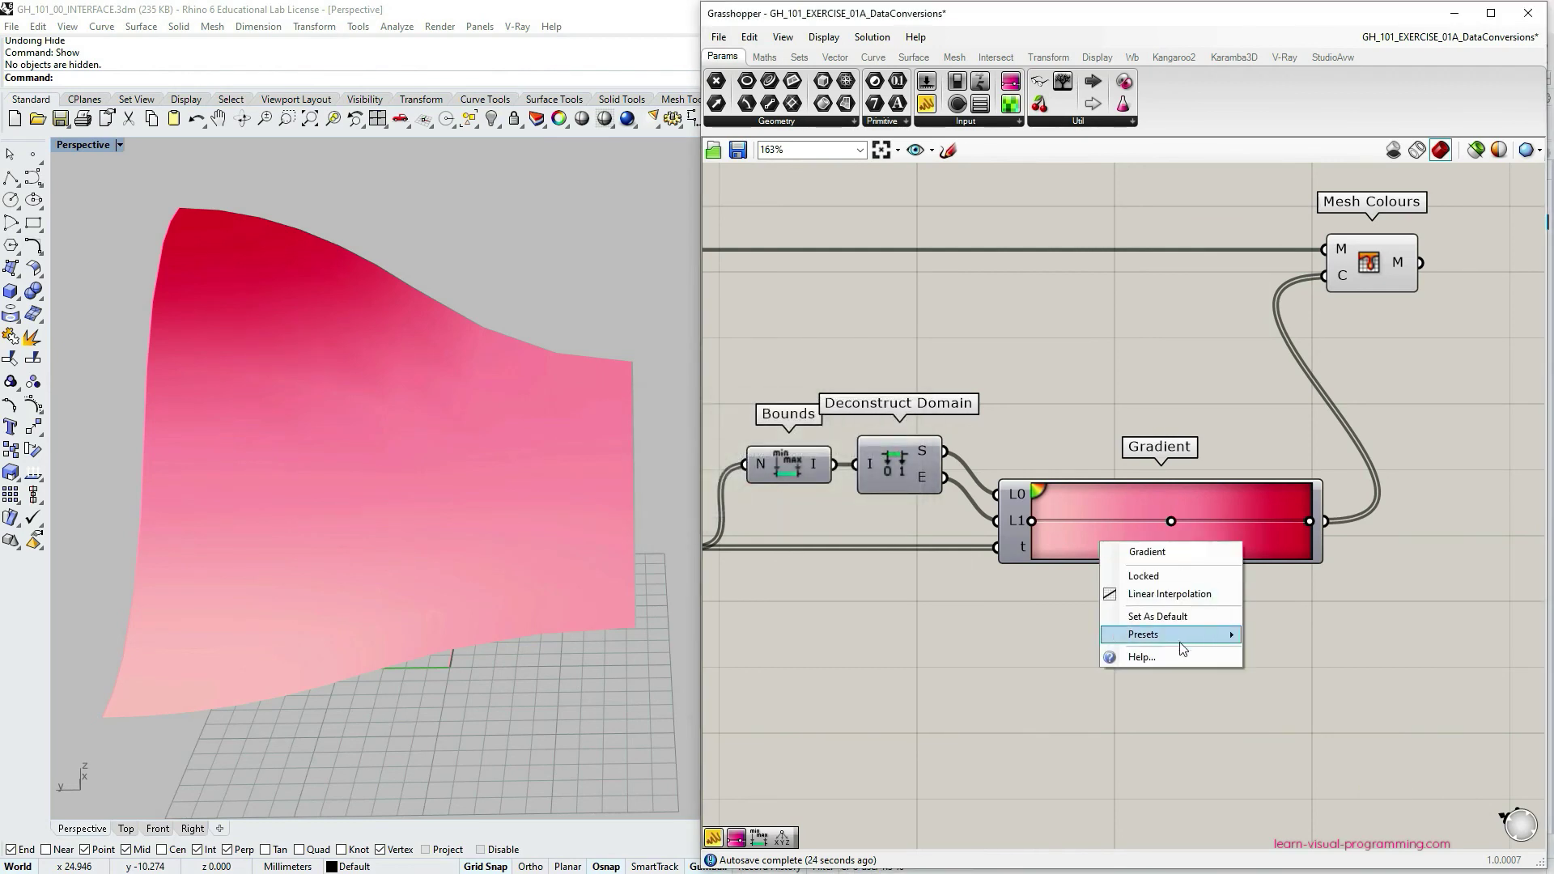
left_click(1290, 791)
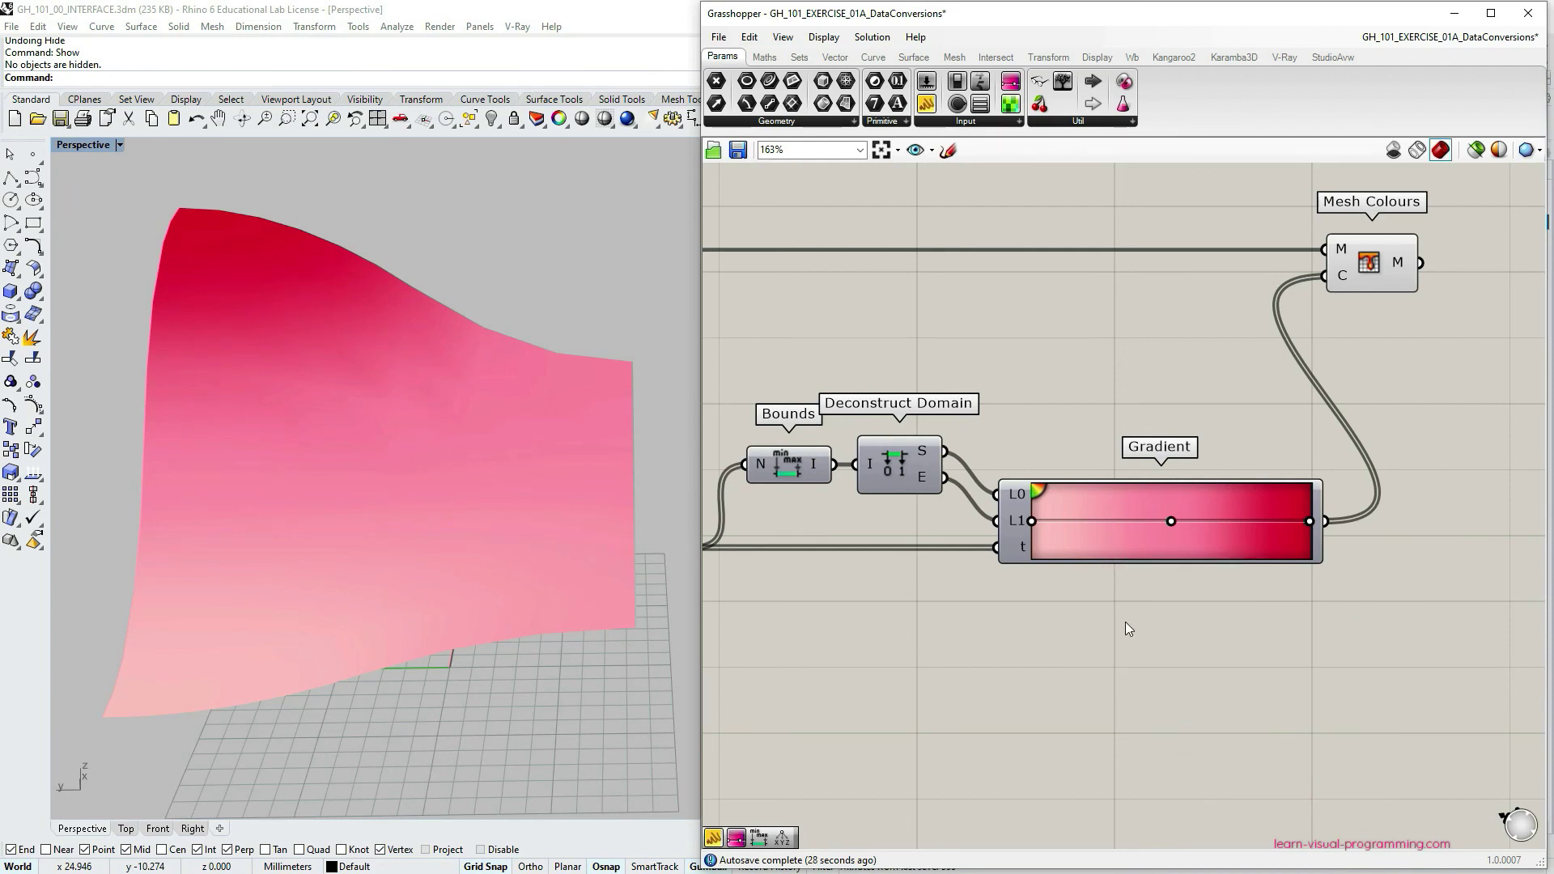
right_click_drag(1125, 622, 1132, 639)
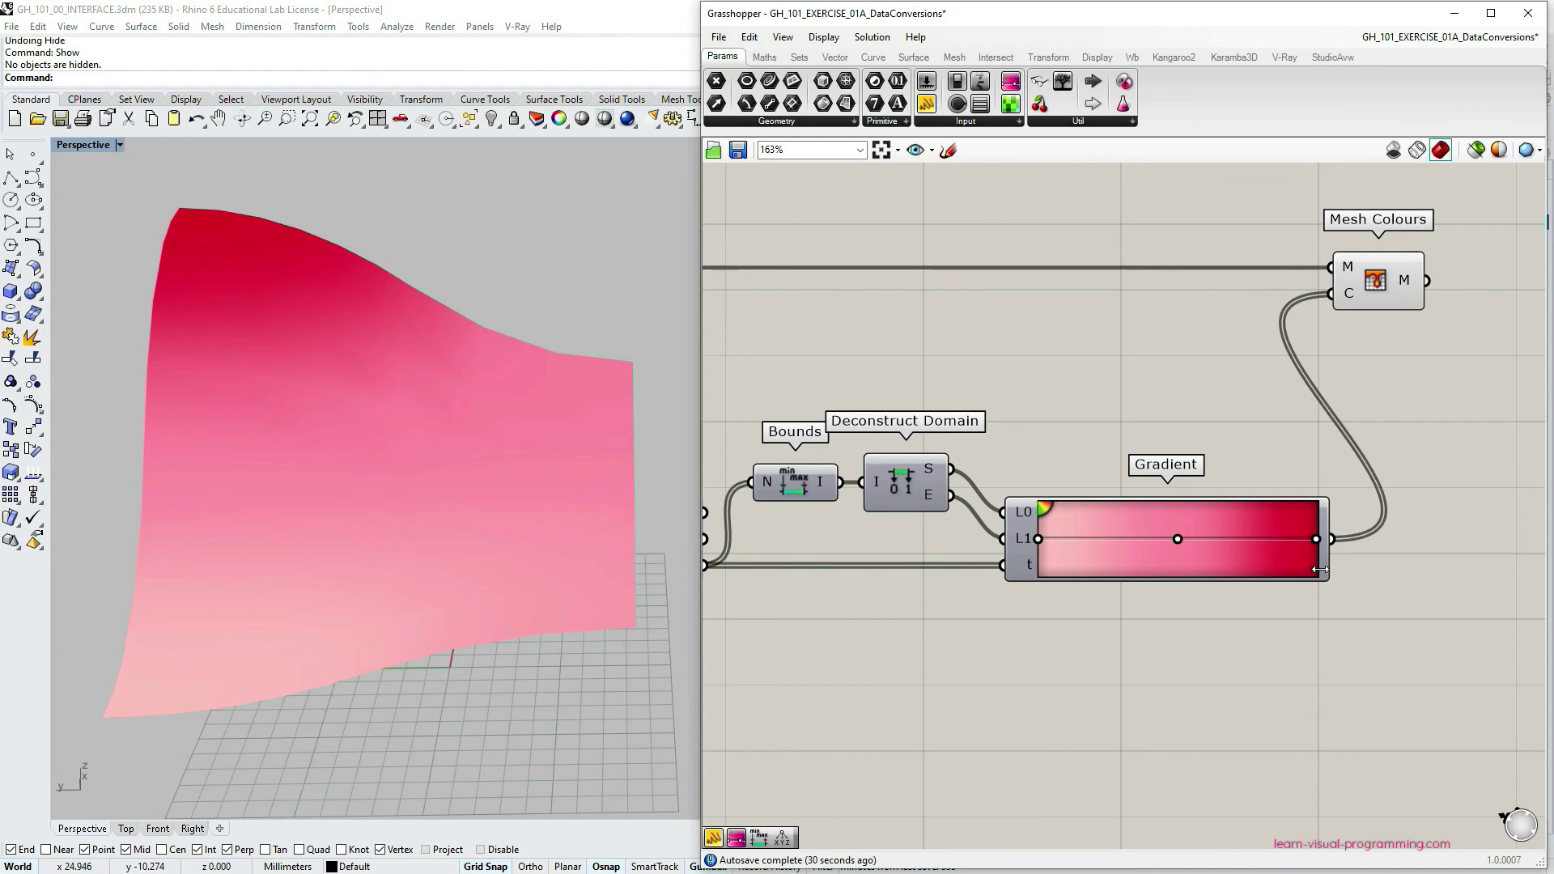
Drag the Gradient component's right edge left to narrow it into a compact capsule
left_click_drag(1324, 559, 1129, 555)
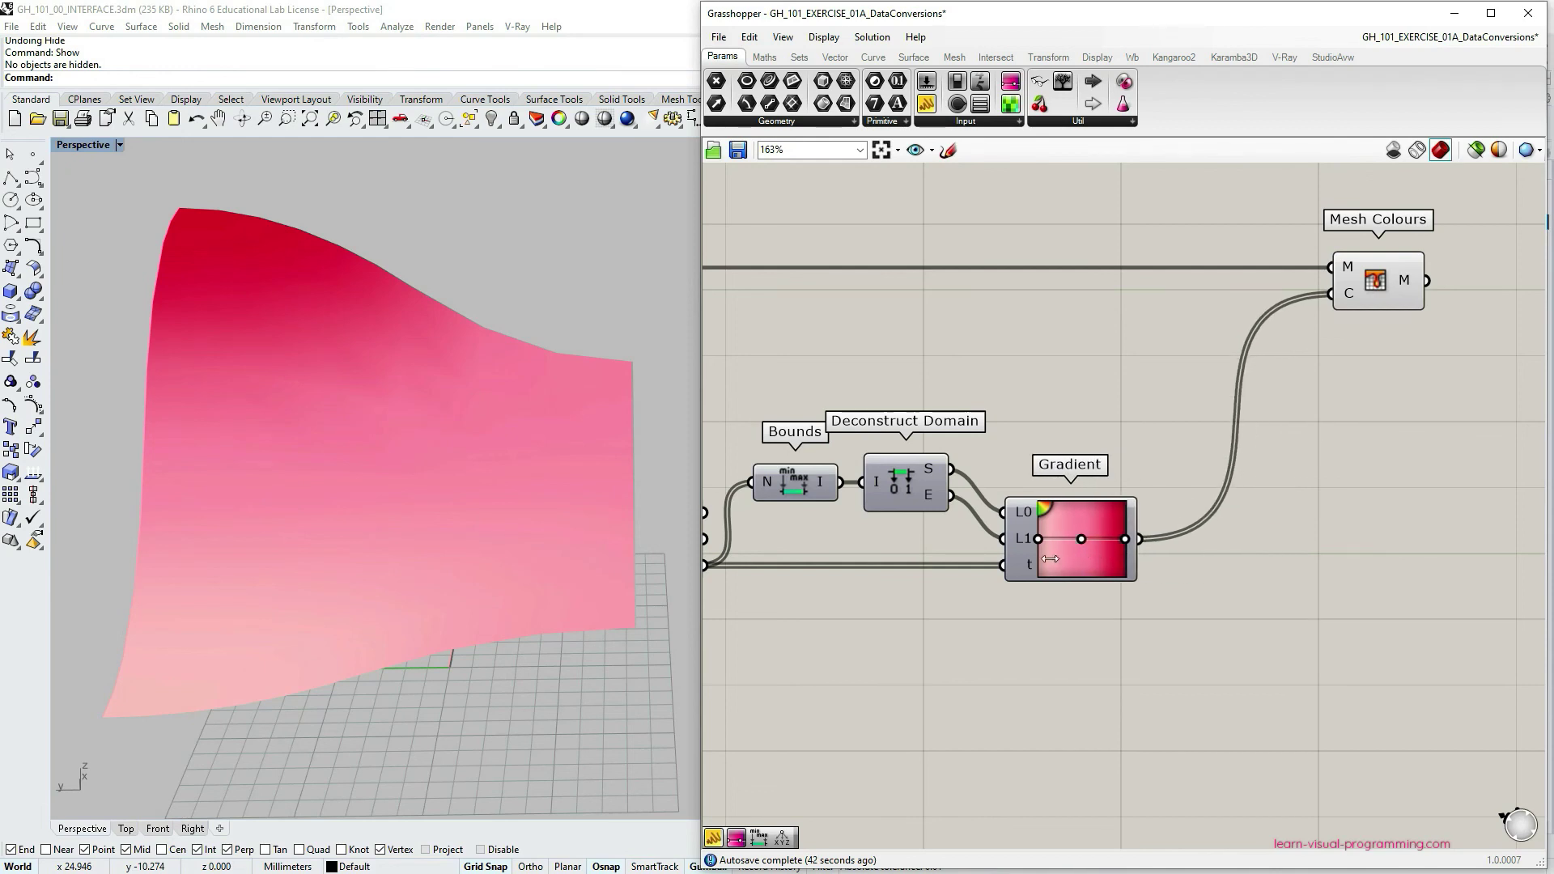
Zoom out to about 85% and pan so the whole Data Conversion, Gradient group and its title show
scroll(1253, 542, "down", 2)
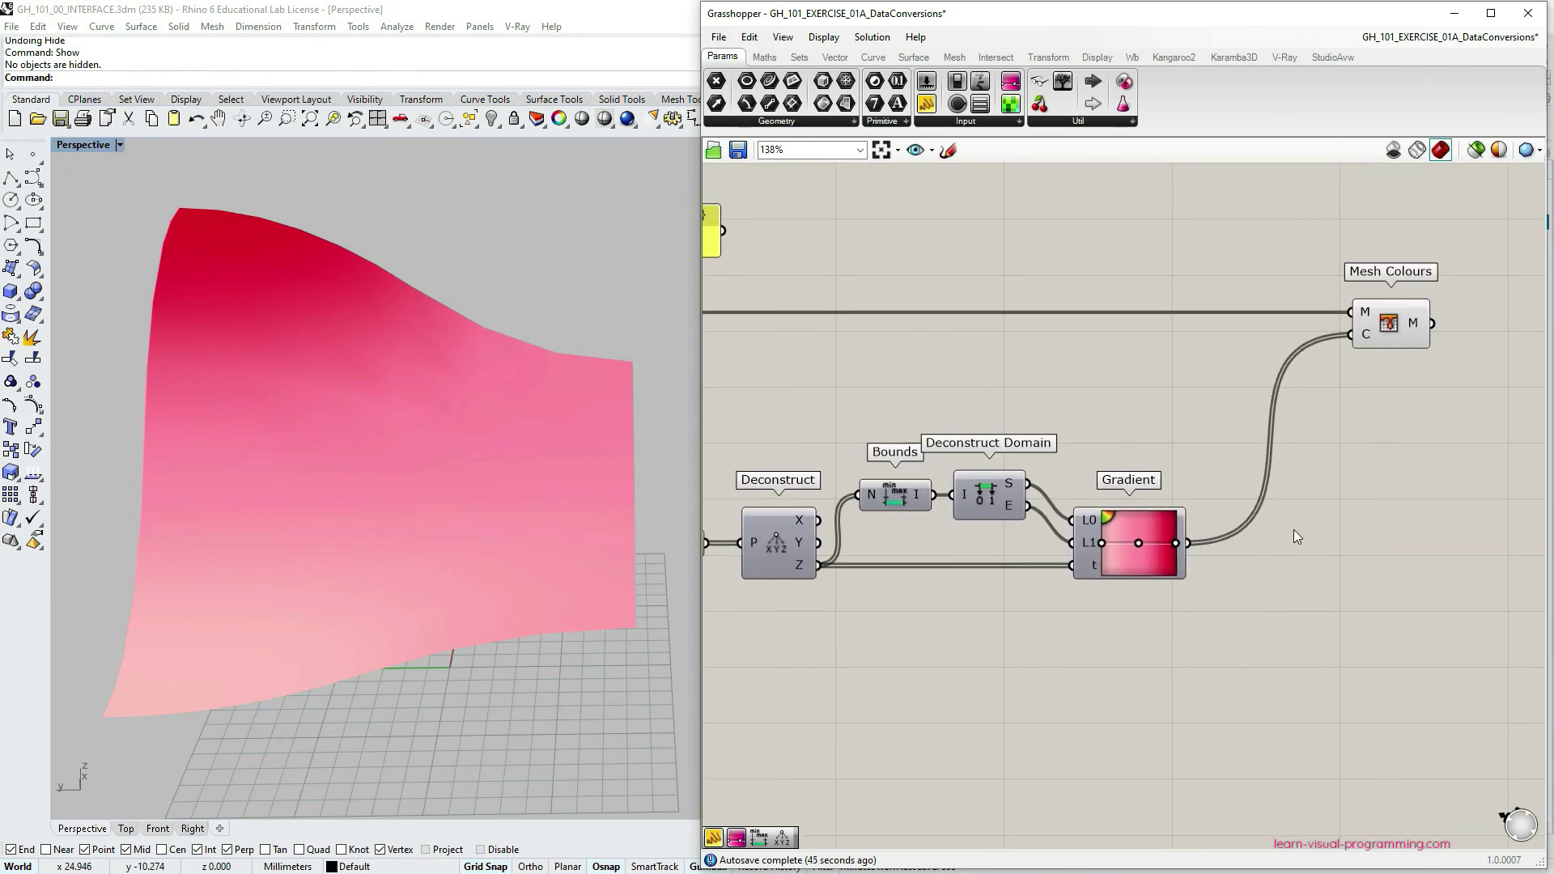
scroll(1292, 538, "down", 1)
scroll(1290, 546, "down", 3)
scroll(1295, 528, "up", 2)
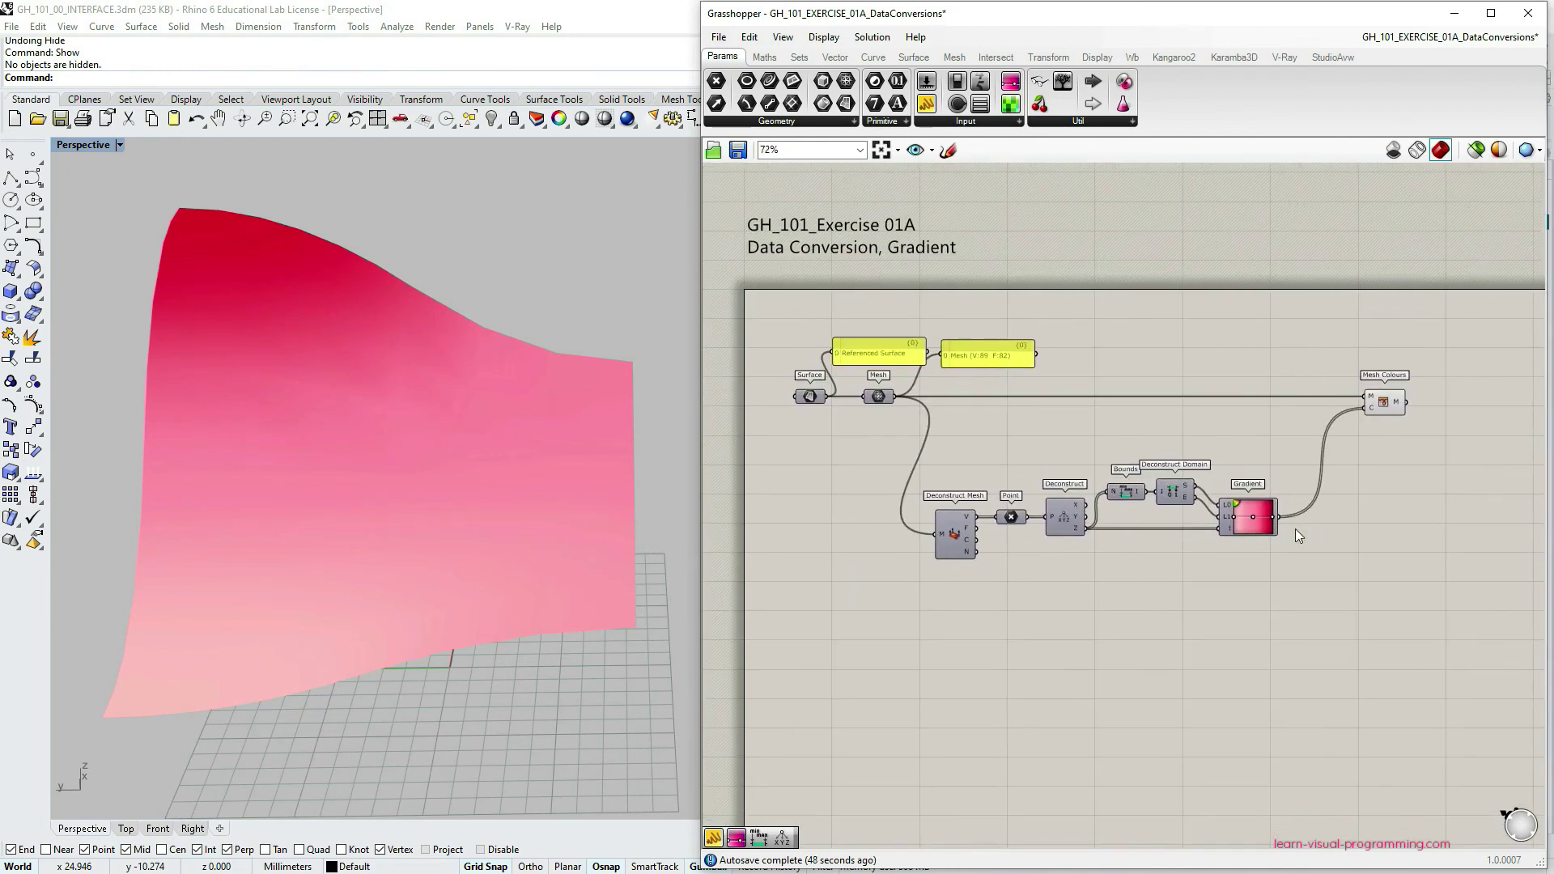
right_click_drag(1281, 506, 1345, 521)
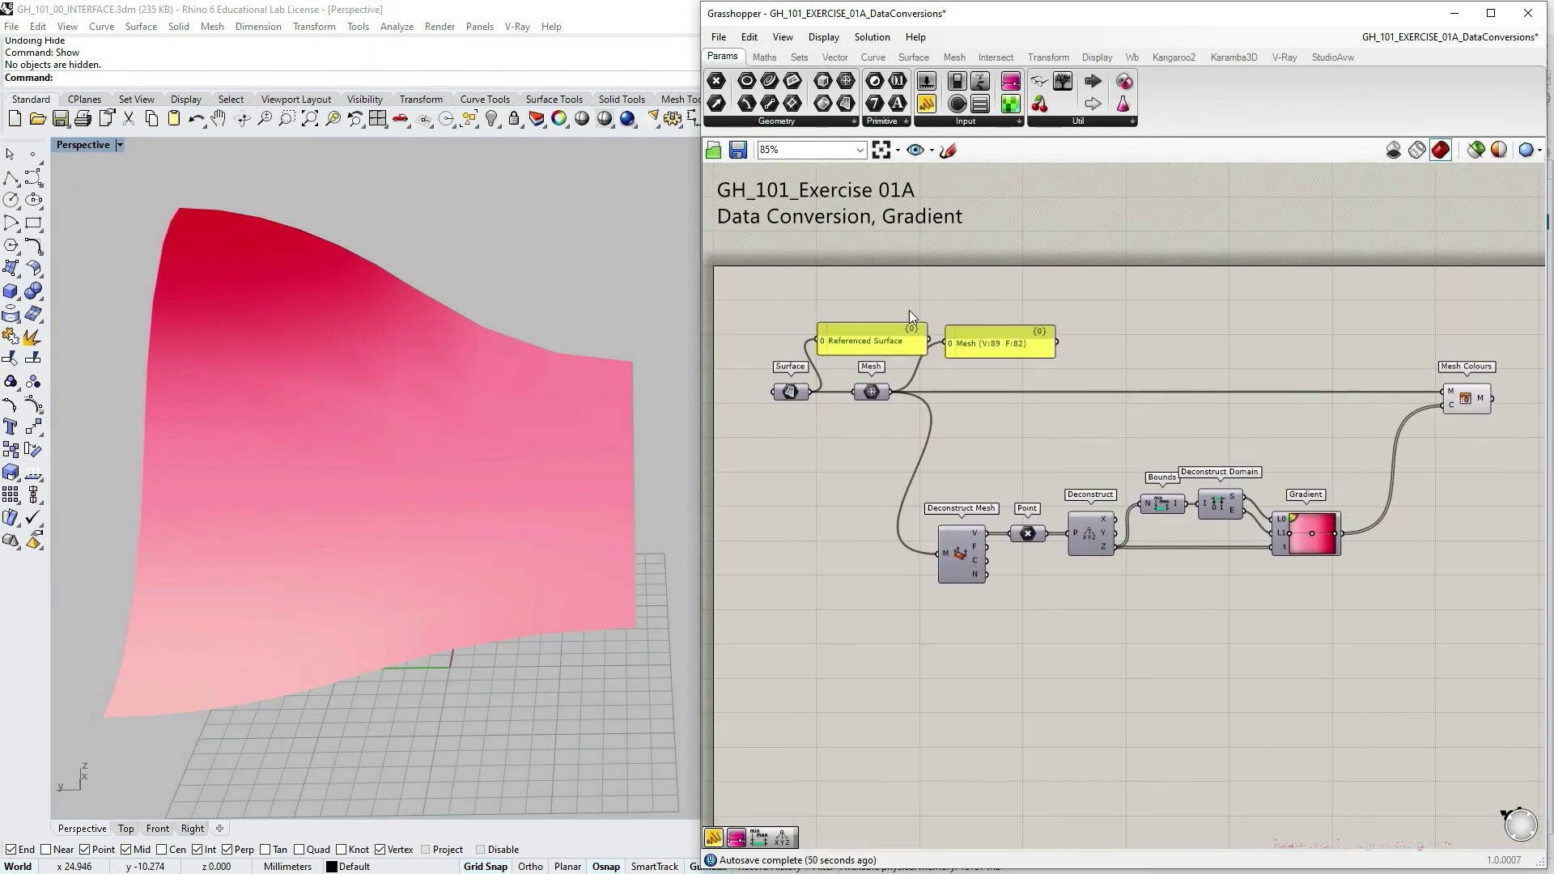